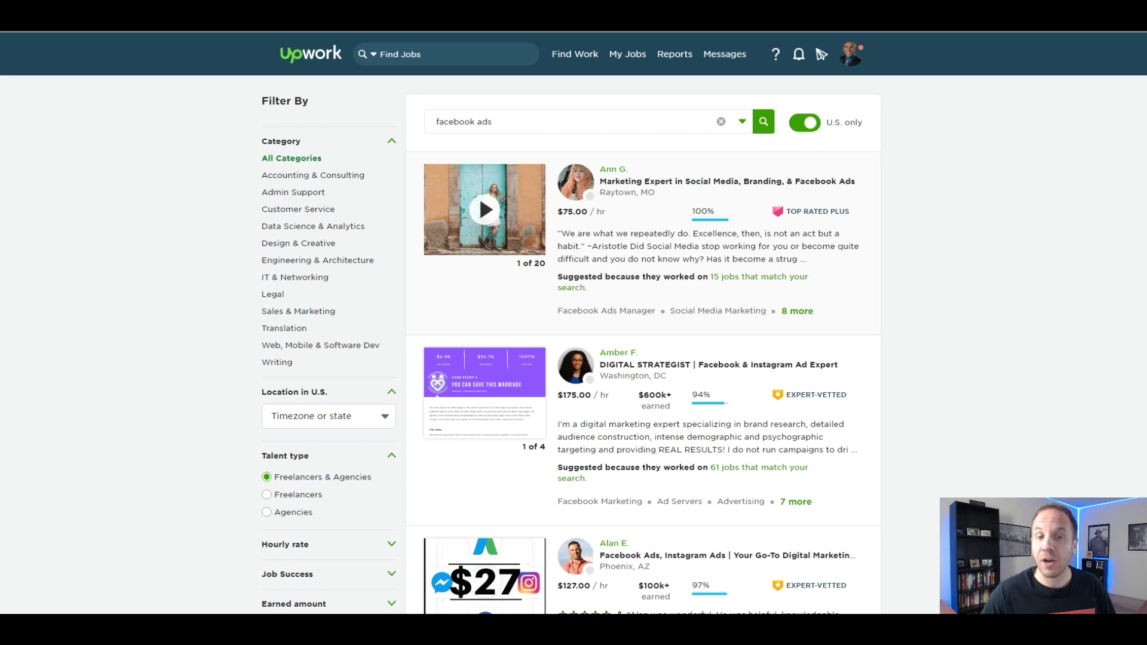
{"action": "scroll", "coordinate": [821, 53], "scroll_direction": "down", "scroll_amount": 2}
{"action": "scroll", "coordinate": [821, 55], "scroll_direction": "down", "scroll_amount": 1}
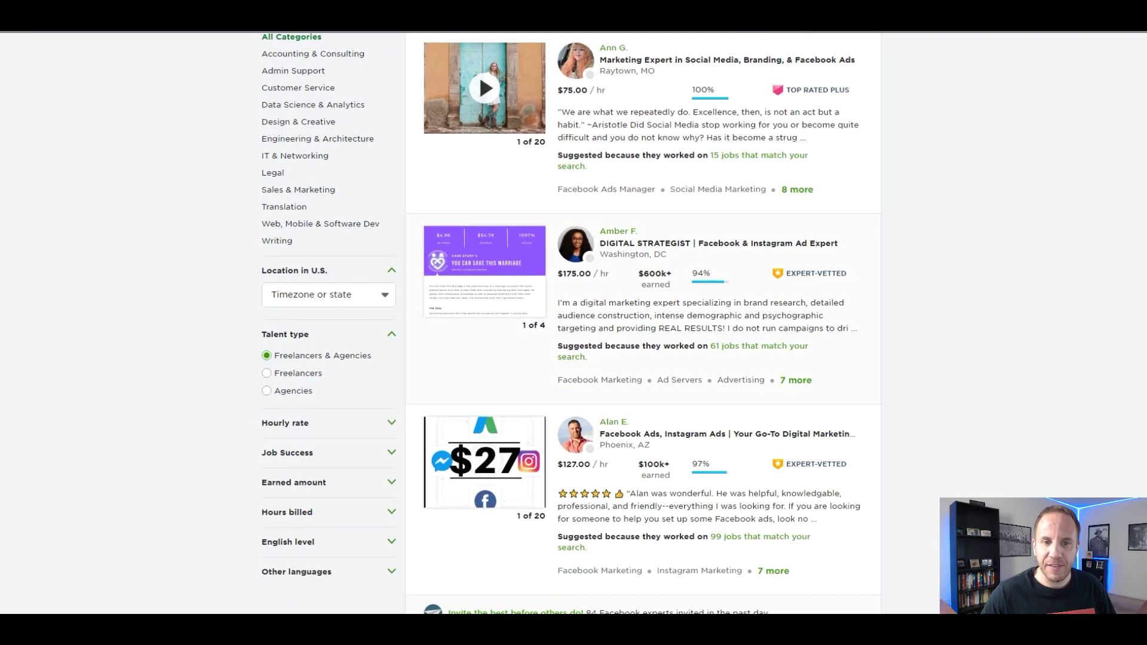
{"action": "scroll", "coordinate": [821, 54], "scroll_direction": "down", "scroll_amount": 2}
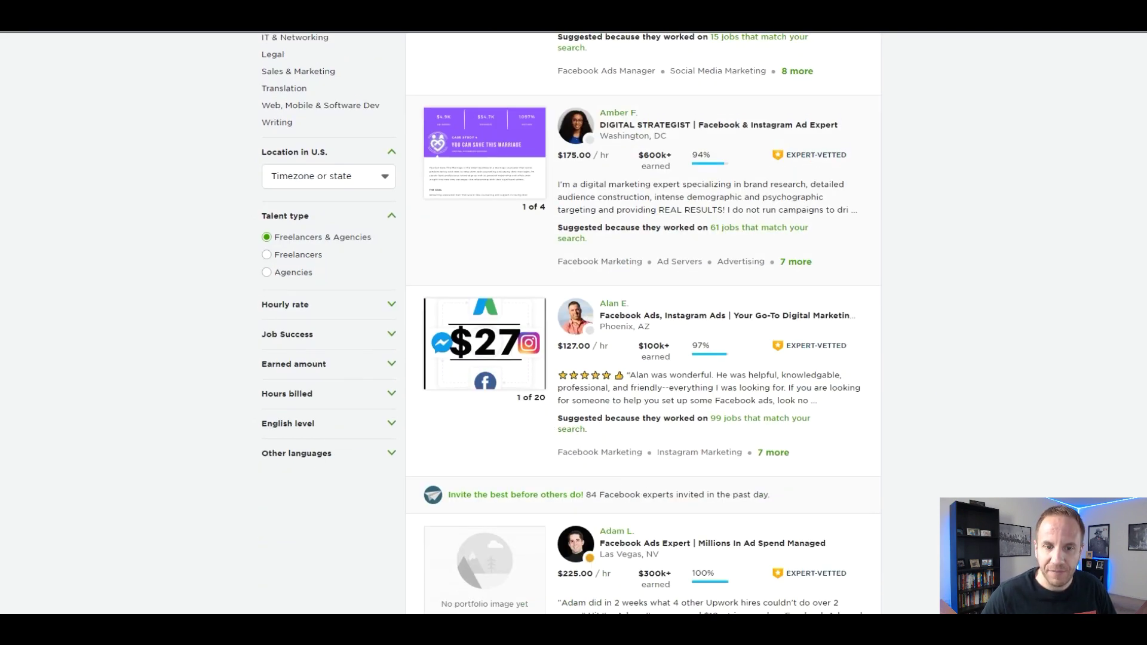
{"action": "scroll", "coordinate": [822, 54], "scroll_direction": "down", "scroll_amount": 1}
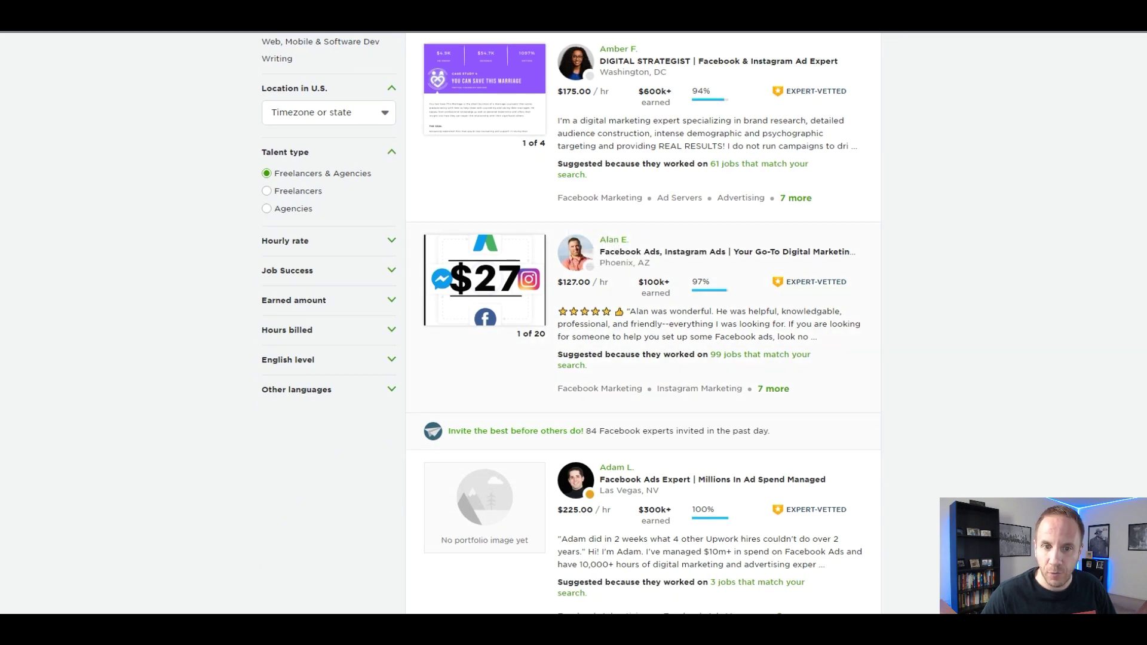
{"action": "scroll", "coordinate": [821, 53], "scroll_direction": "down", "scroll_amount": 2}
{"action": "scroll", "coordinate": [821, 54], "scroll_direction": "down", "scroll_amount": 1}
{"action": "scroll", "coordinate": [821, 54], "scroll_direction": "down", "scroll_amount": 3}
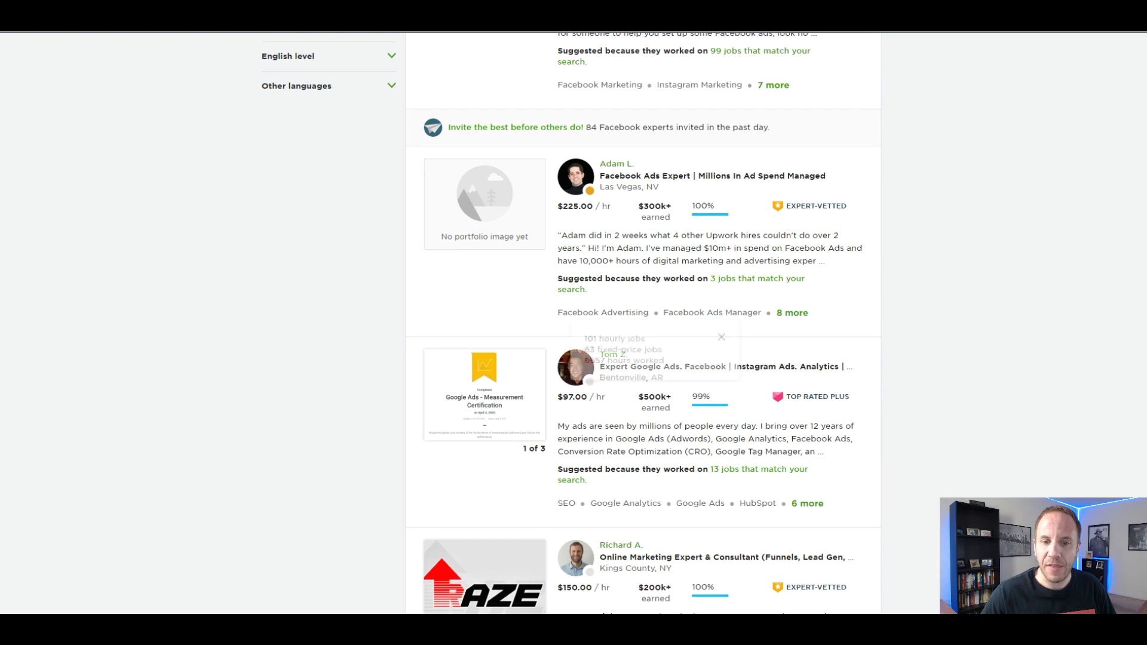
{"action": "scroll", "coordinate": [627, 358], "scroll_direction": "up", "scroll_amount": 1}
{"action": "scroll", "coordinate": [627, 358], "scroll_direction": "up", "scroll_amount": 2}
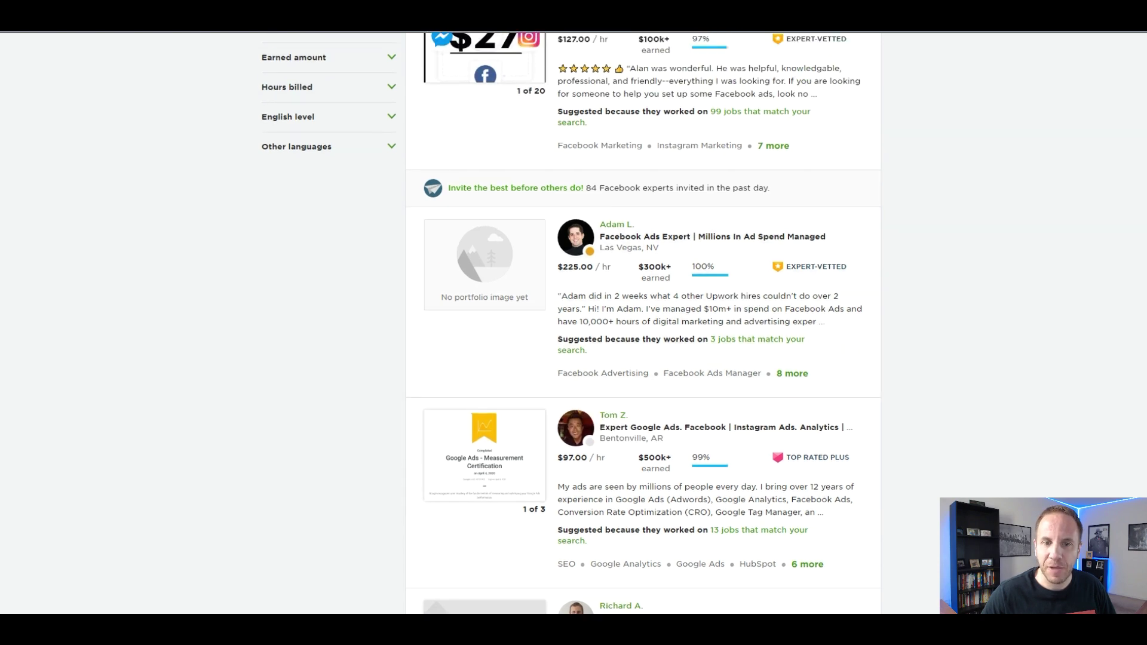
{"action": "scroll", "coordinate": [627, 359], "scroll_direction": "up", "scroll_amount": 3}
{"action": "scroll", "coordinate": [627, 359], "scroll_direction": "up", "scroll_amount": 1}
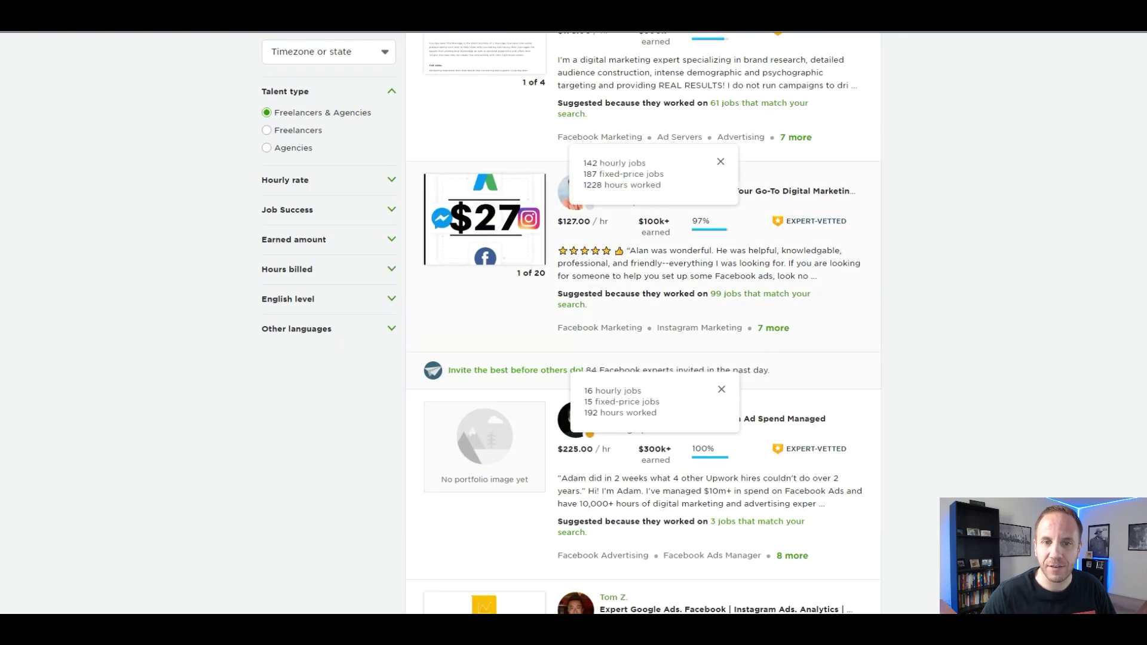
{"action": "scroll", "coordinate": [628, 359], "scroll_direction": "up", "scroll_amount": 2}
{"action": "scroll", "coordinate": [627, 359], "scroll_direction": "up", "scroll_amount": 2}
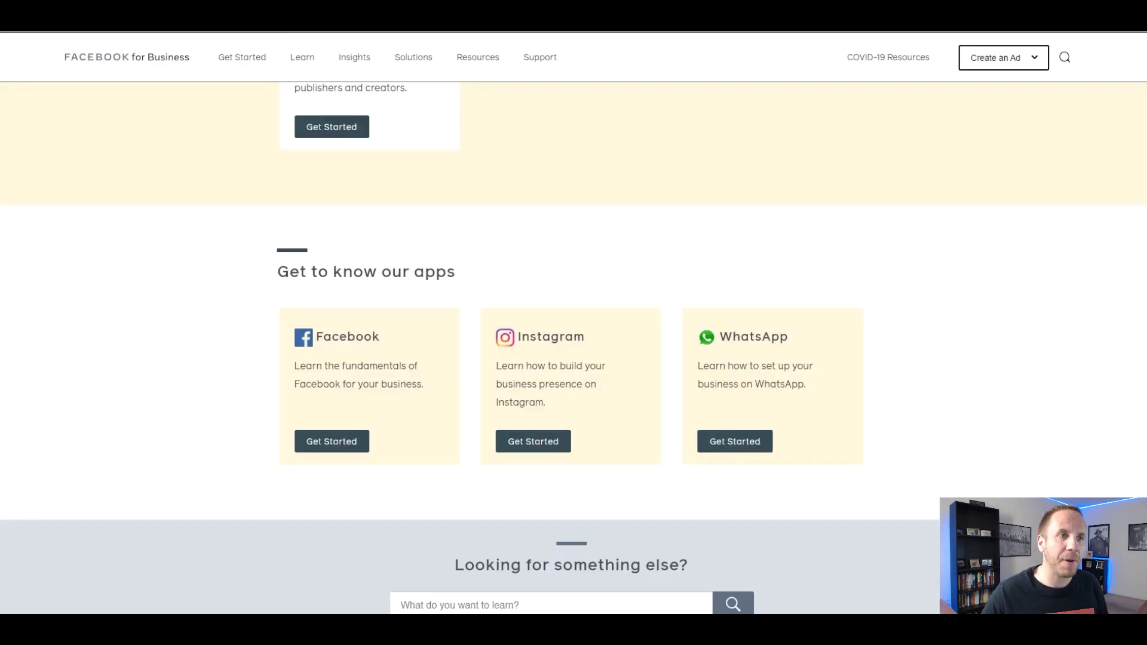
{"action": "scroll", "coordinate": [573, 358], "scroll_direction": "up", "scroll_amount": 15}
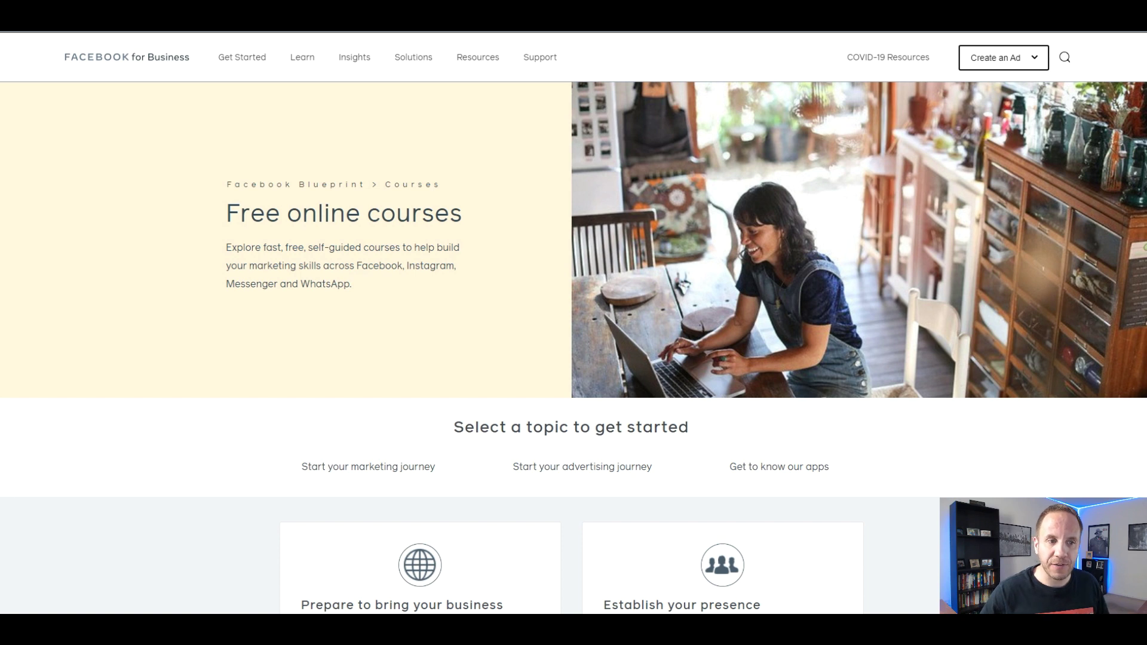
- Highlight the 'Free online courses' heading on the Facebook Blueprint courses page
{"action": "left_click_drag", "start_coordinate": [226, 184], "coordinate": [448, 216]}
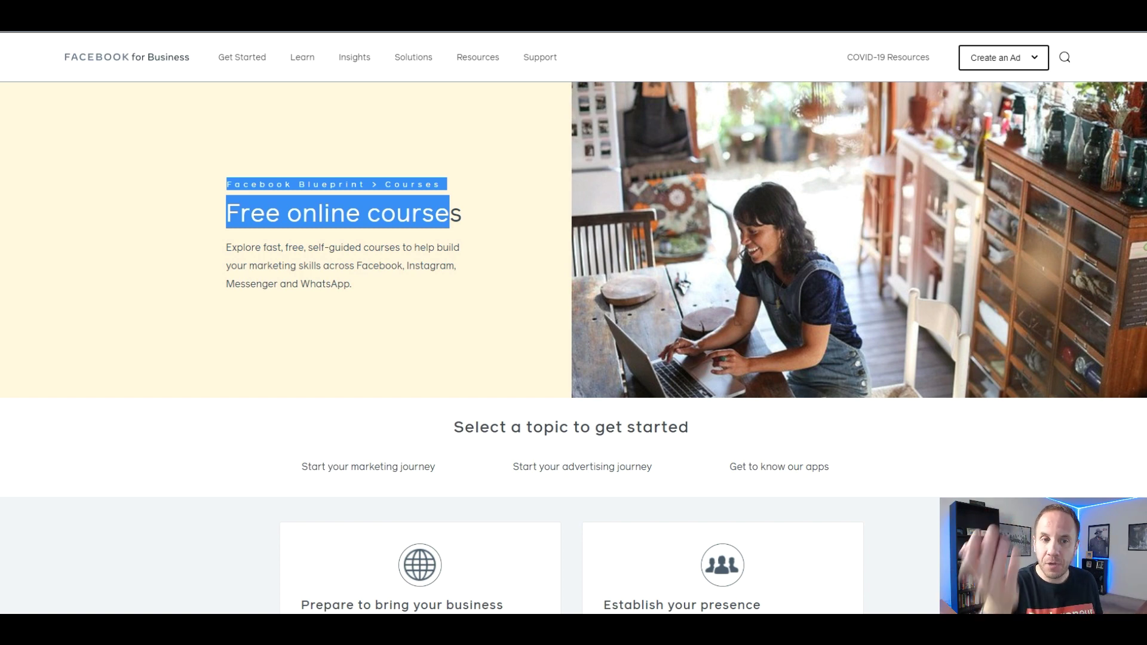
{"action": "scroll", "coordinate": [574, 359], "scroll_direction": "down", "scroll_amount": 2}
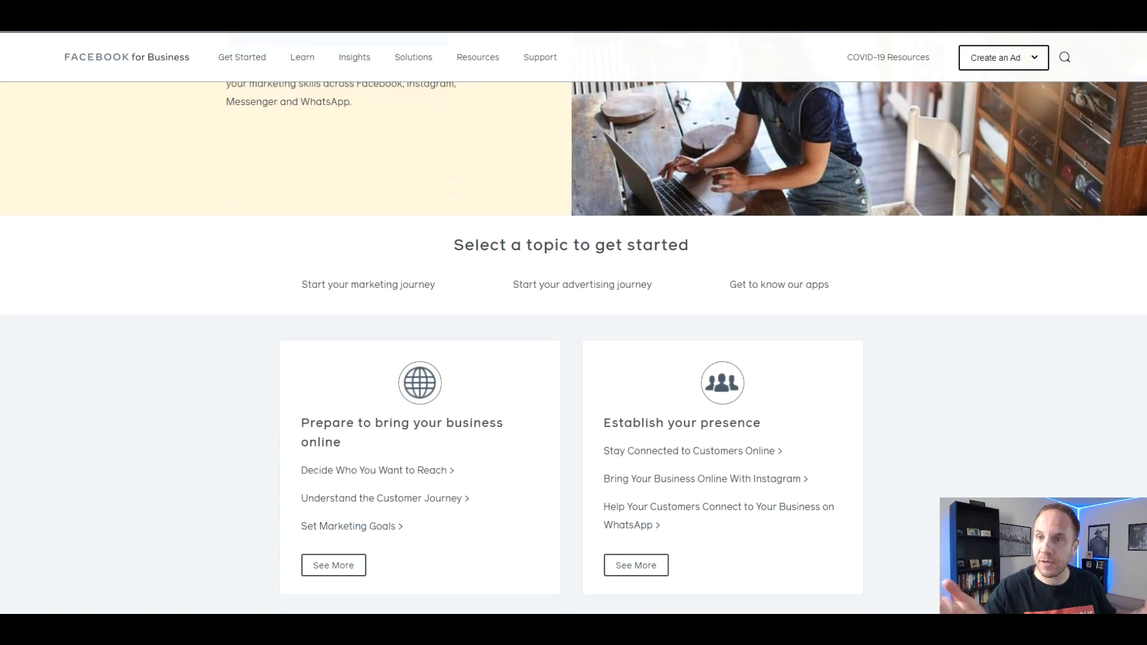
{"action": "scroll", "coordinate": [574, 358], "scroll_direction": "down", "scroll_amount": 1}
{"action": "scroll", "coordinate": [574, 358], "scroll_direction": "down", "scroll_amount": 3}
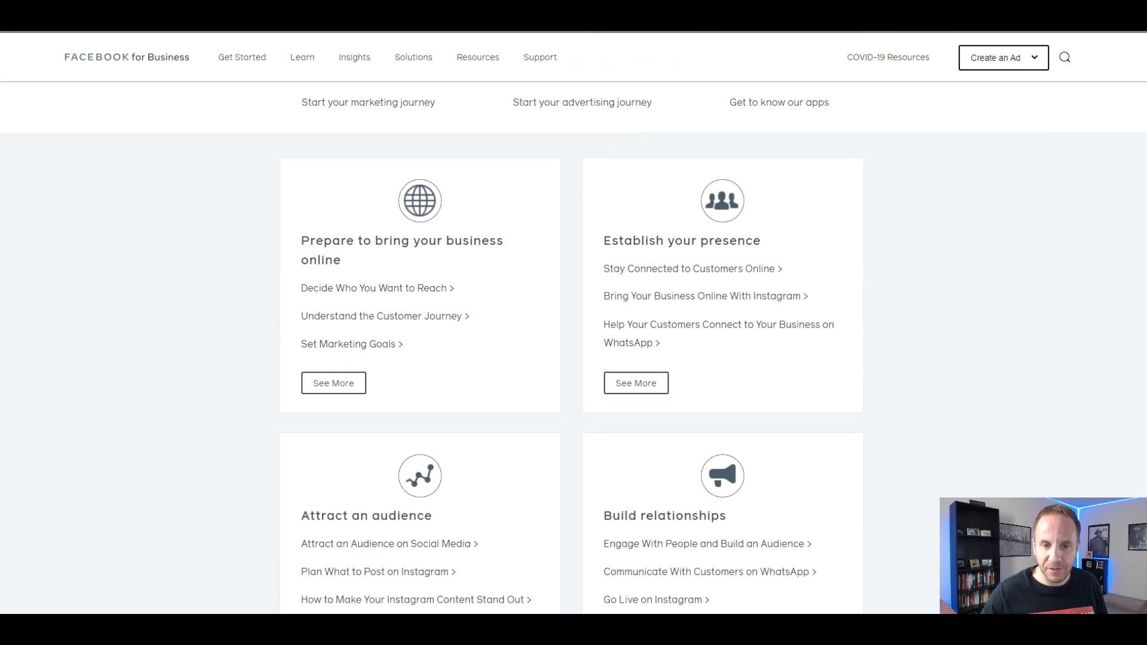
{"action": "scroll", "coordinate": [573, 359], "scroll_direction": "down", "scroll_amount": 1}
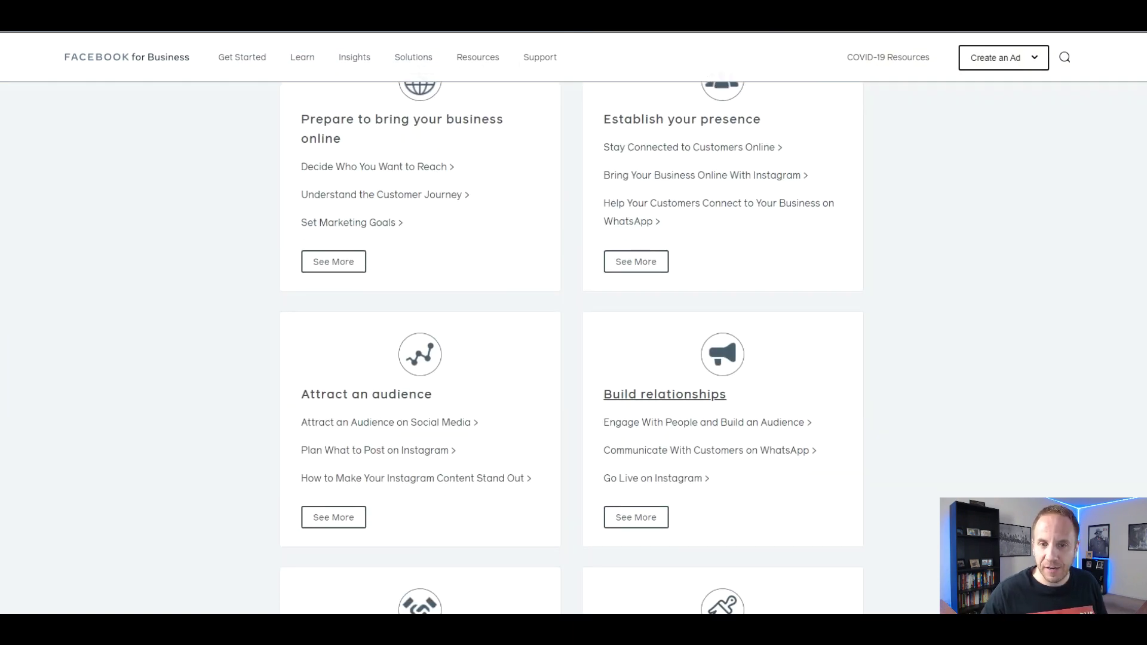
{"action": "scroll", "coordinate": [574, 359], "scroll_direction": "down", "scroll_amount": 3}
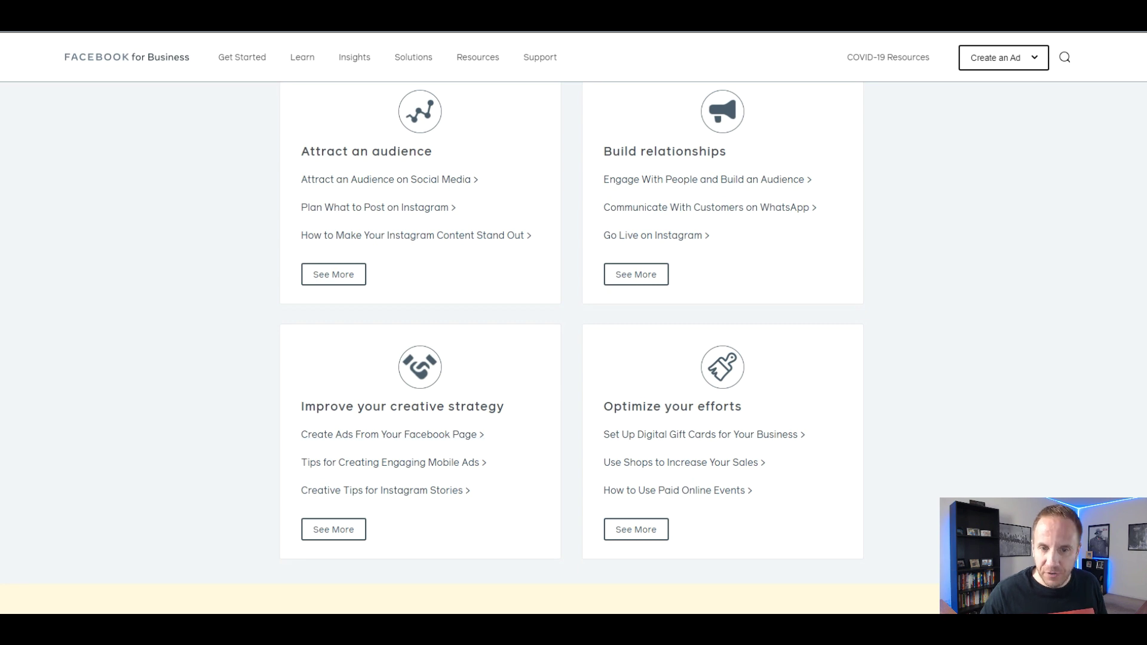
{"action": "scroll", "coordinate": [673, 403], "scroll_direction": "down", "scroll_amount": 2}
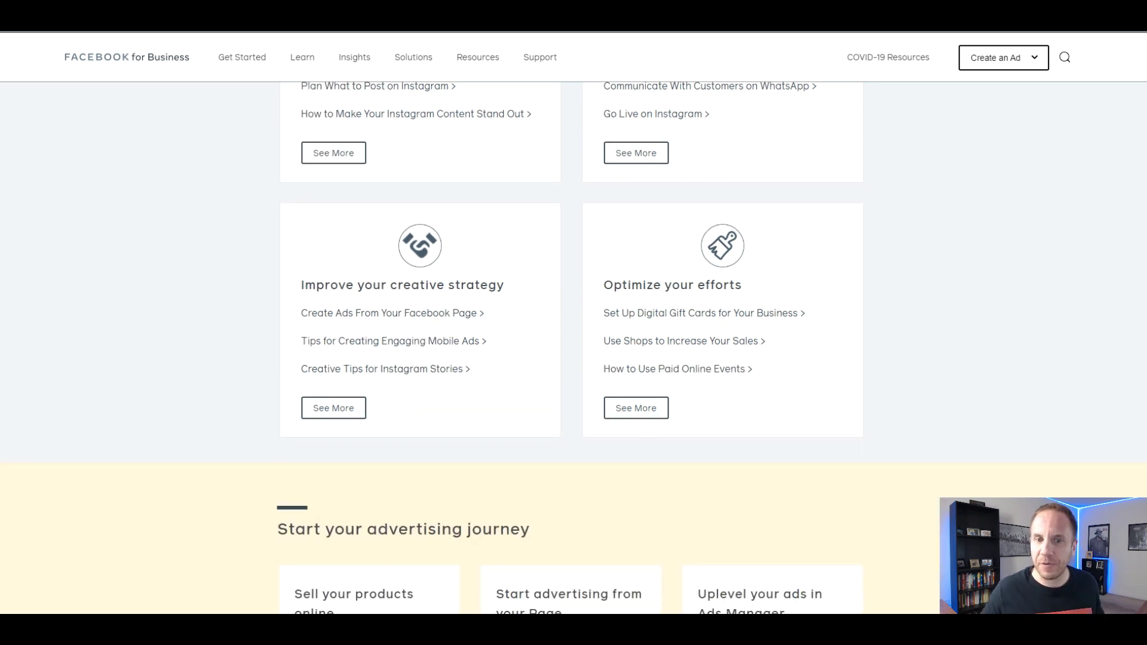
{"action": "scroll", "coordinate": [573, 358], "scroll_direction": "down", "scroll_amount": 5}
{"action": "scroll", "coordinate": [574, 359], "scroll_direction": "down", "scroll_amount": 2}
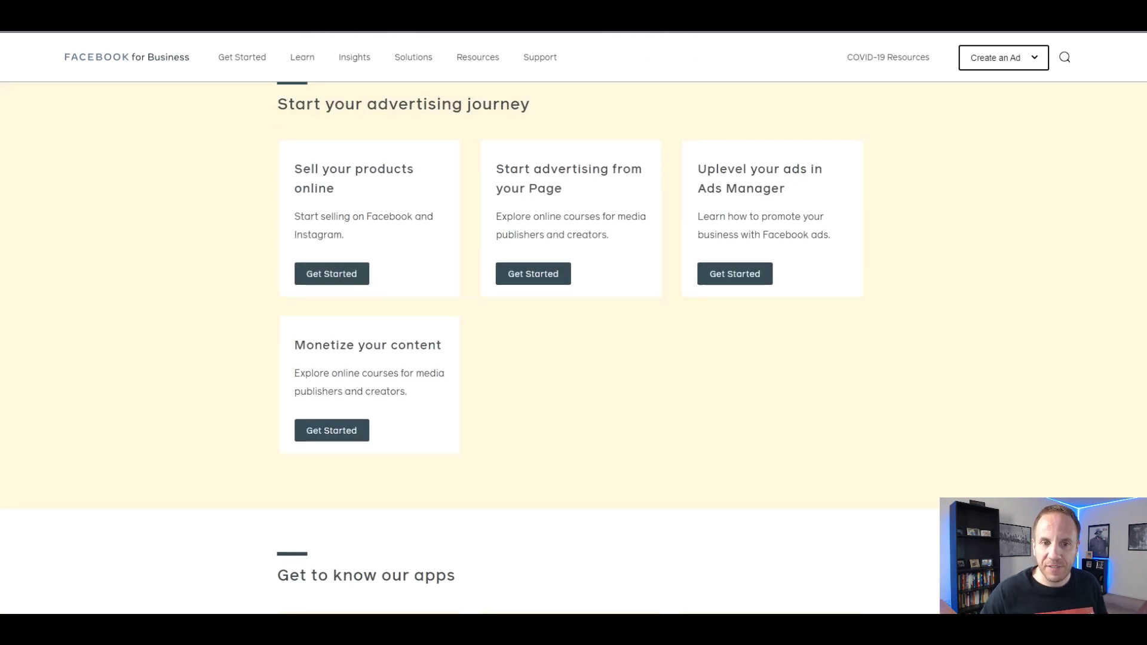
{"action": "scroll", "coordinate": [574, 359], "scroll_direction": "down", "scroll_amount": 2}
{"action": "scroll", "coordinate": [573, 359], "scroll_direction": "down", "scroll_amount": 3}
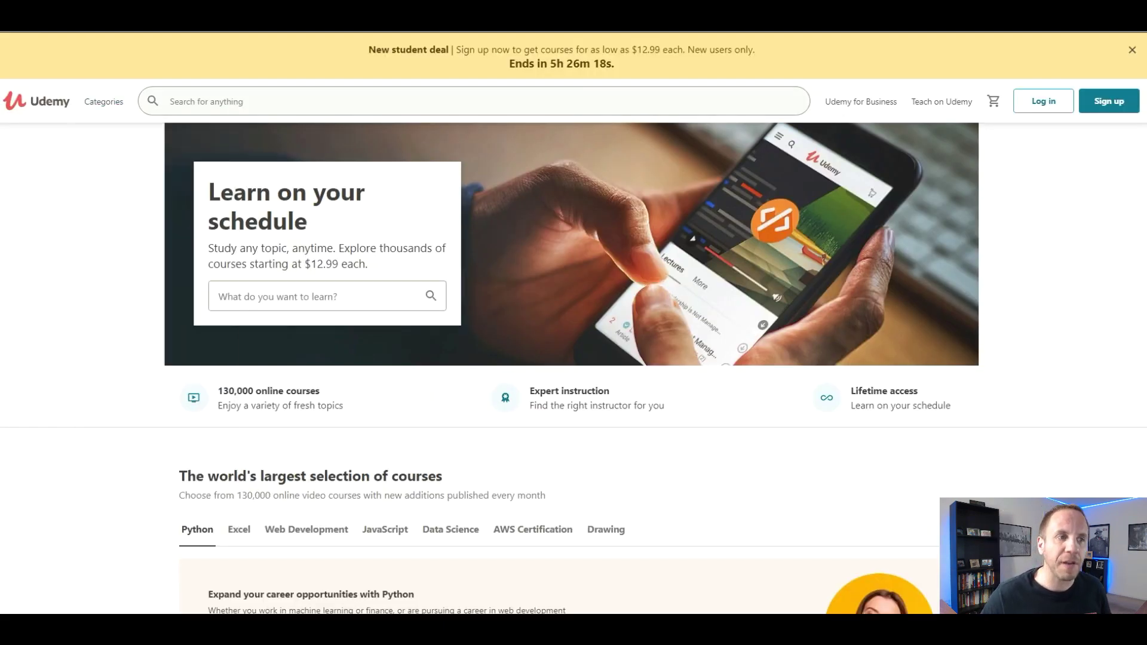
{"action": "type", "text": "f"}
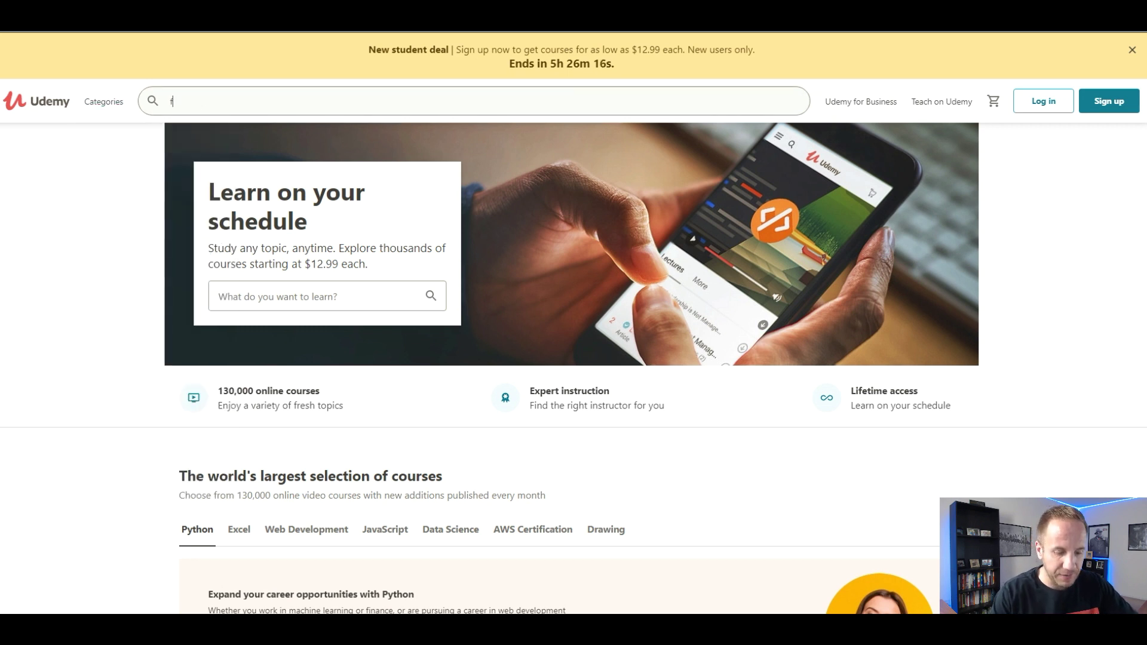
{"action": "type", "text": "acebook advertising"}
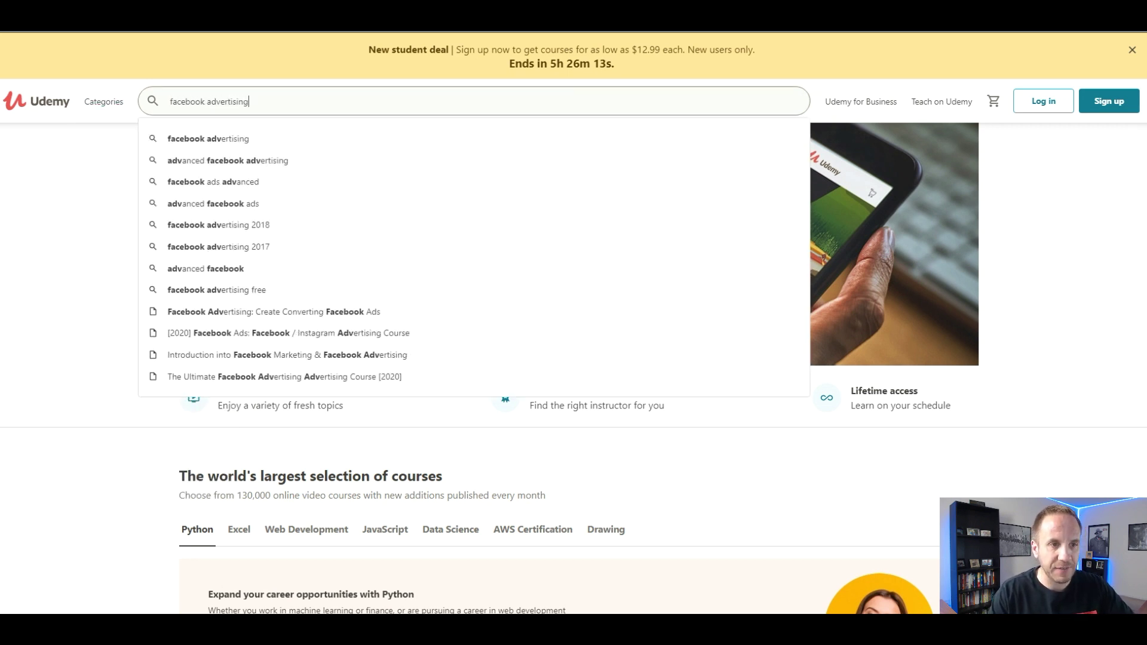
- Run the Udemy search for 'facebook advertising', returning 10,000 course results
{"action": "key", "text": "Return"}
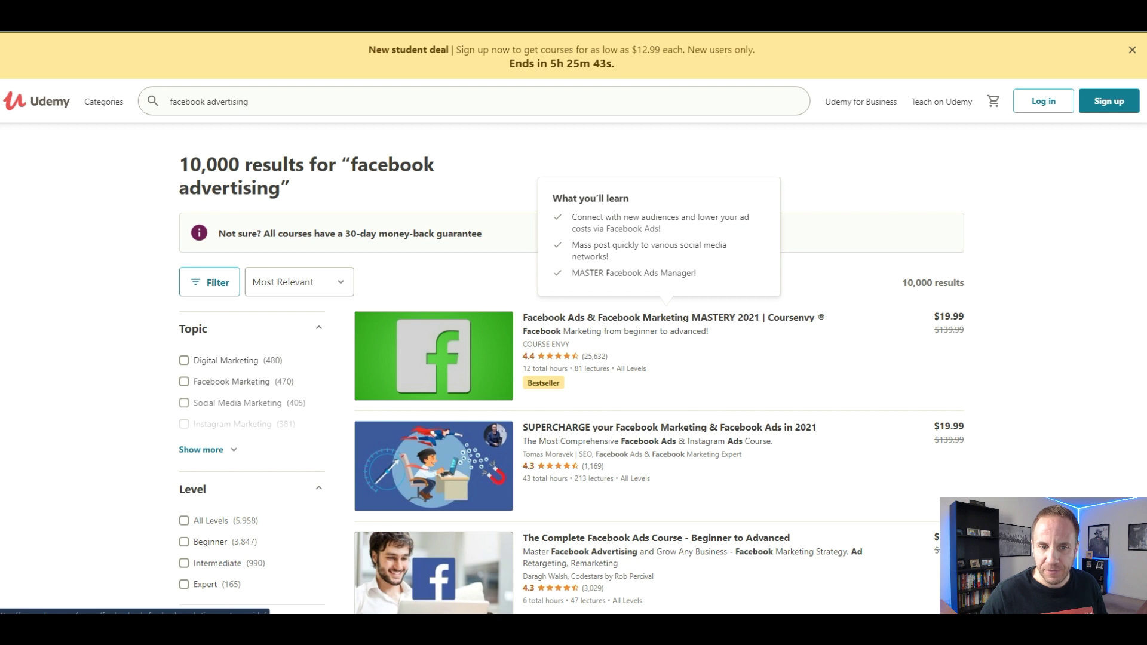
{"action": "scroll", "coordinate": [663, 358], "scroll_direction": "down", "scroll_amount": 3}
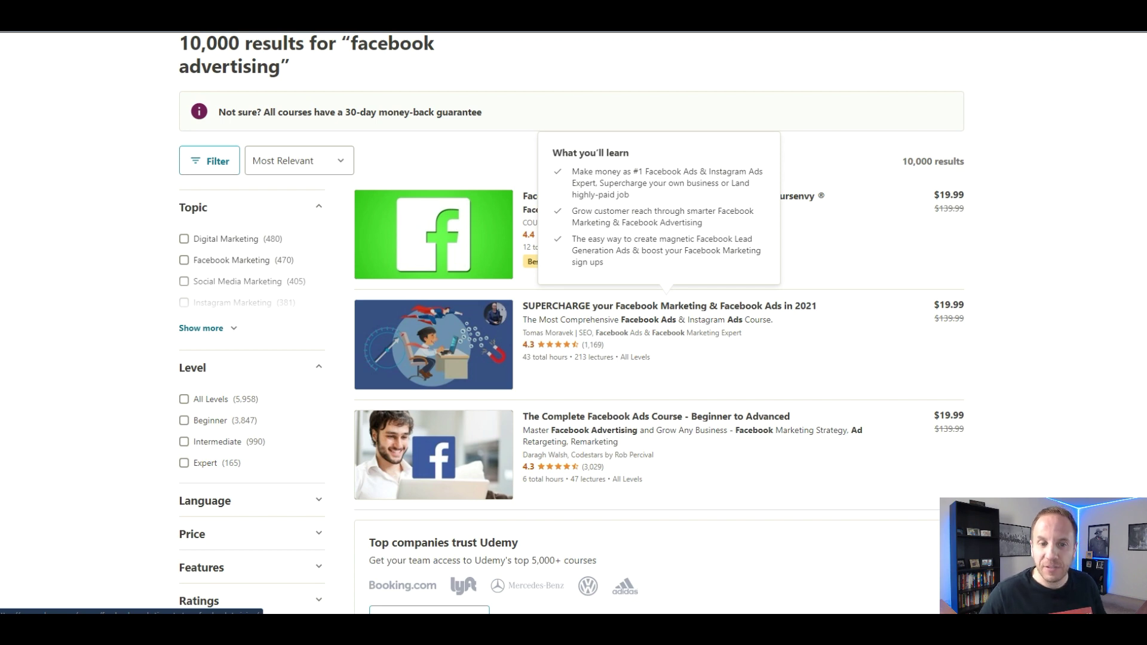
{"action": "scroll", "coordinate": [658, 359], "scroll_direction": "down", "scroll_amount": 5}
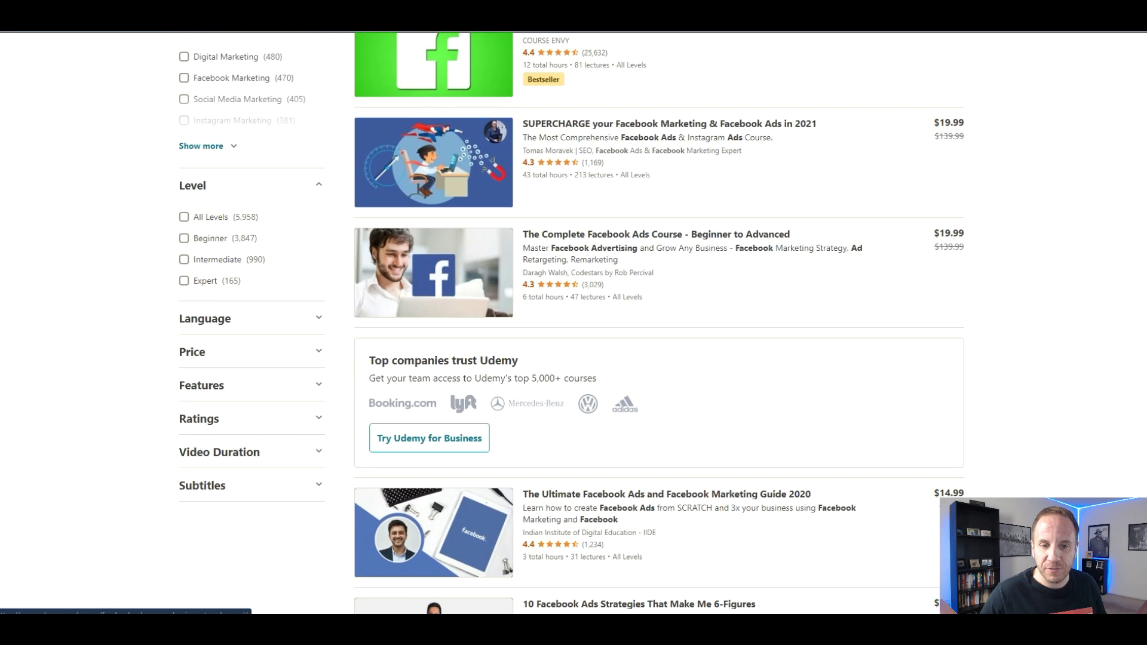
{"action": "scroll", "coordinate": [627, 358], "scroll_direction": "down", "scroll_amount": 1}
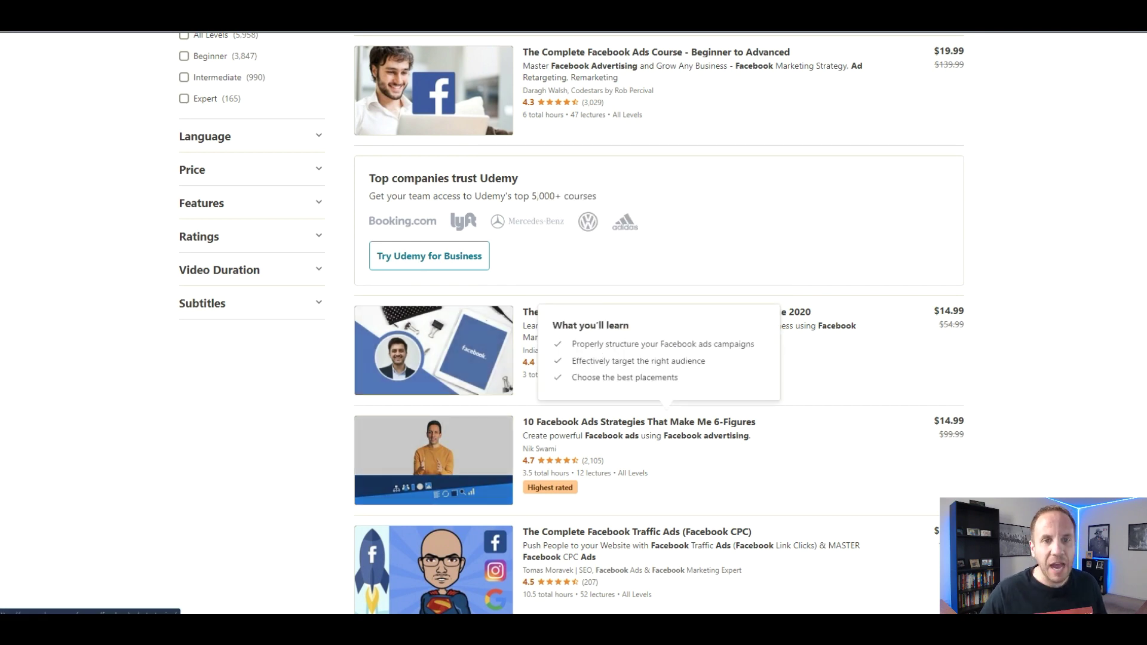
{"action": "scroll", "coordinate": [659, 314], "scroll_direction": "up", "scroll_amount": 3}
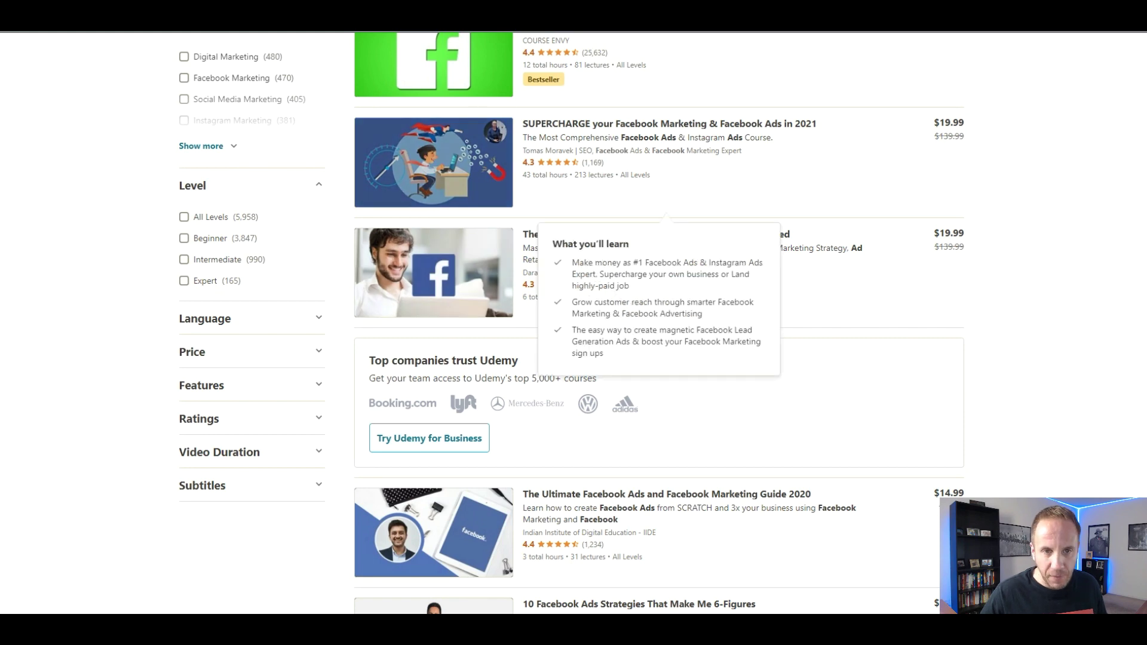
{"action": "scroll", "coordinate": [659, 314], "scroll_direction": "down", "scroll_amount": 3}
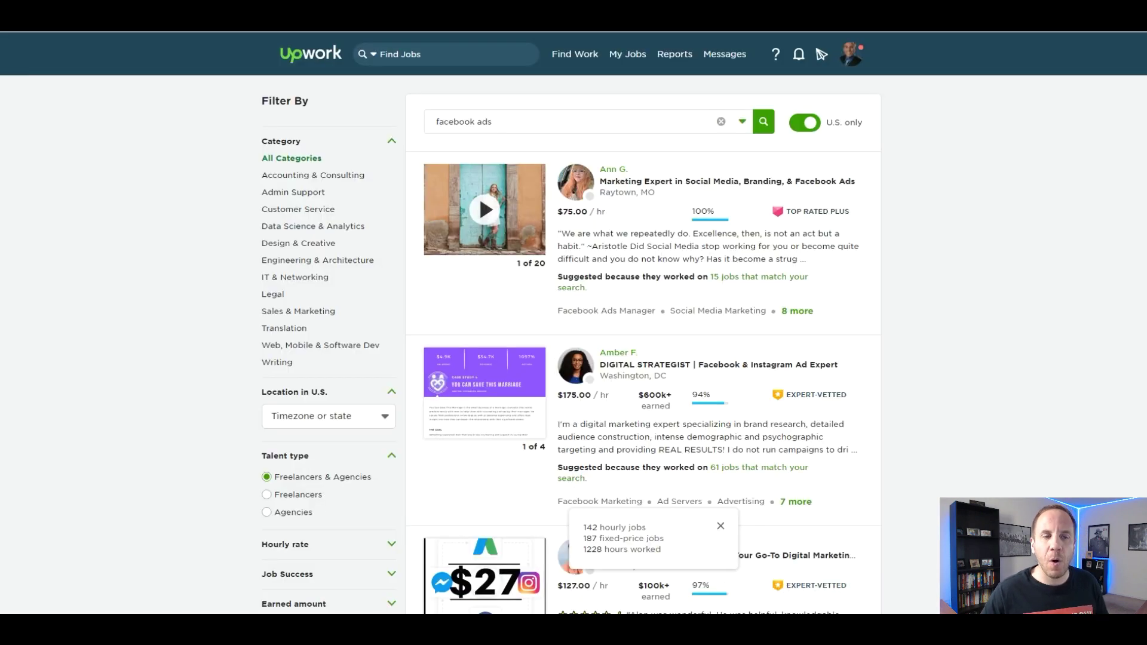
- Highlight Upwork's description in the Google 'upwork' result, then return to Find Work
{"action": "key", "text": "alt+Tab"}
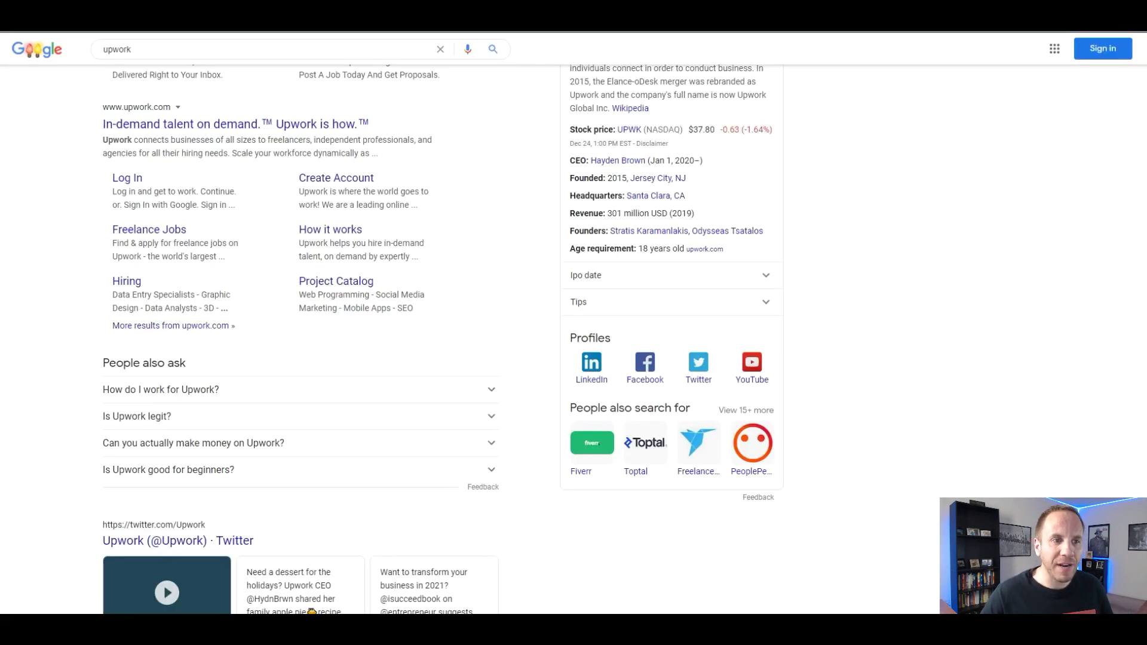
{"action": "left_click_drag", "start_coordinate": [165, 139], "coordinate": [274, 140]}
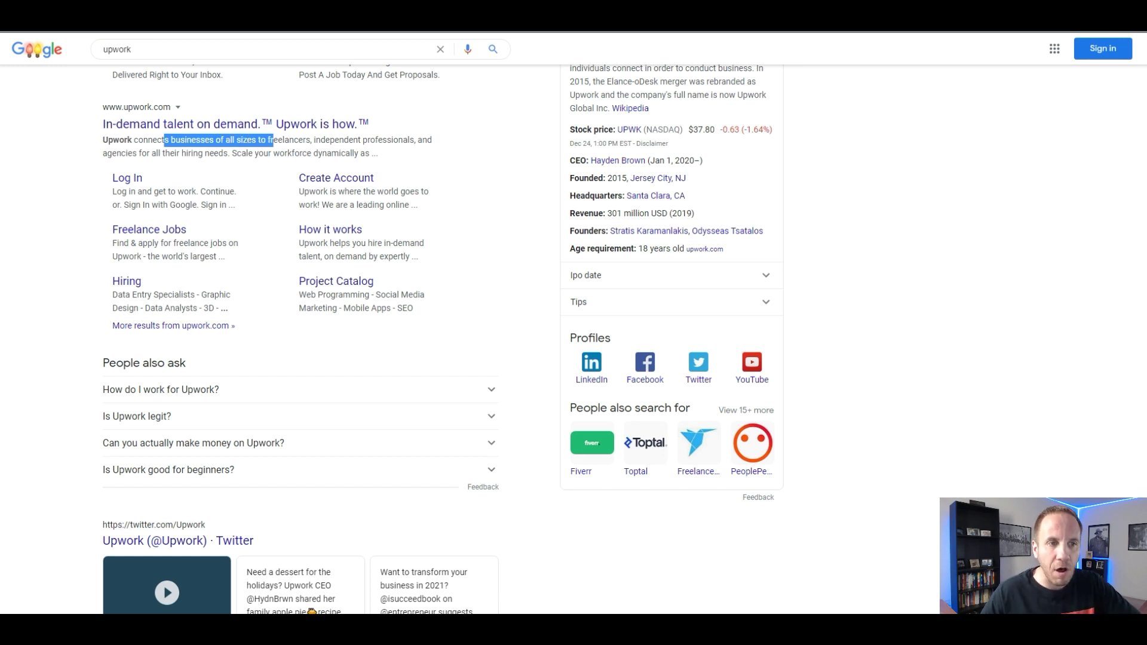
{"action": "key", "text": "alt+Tab"}
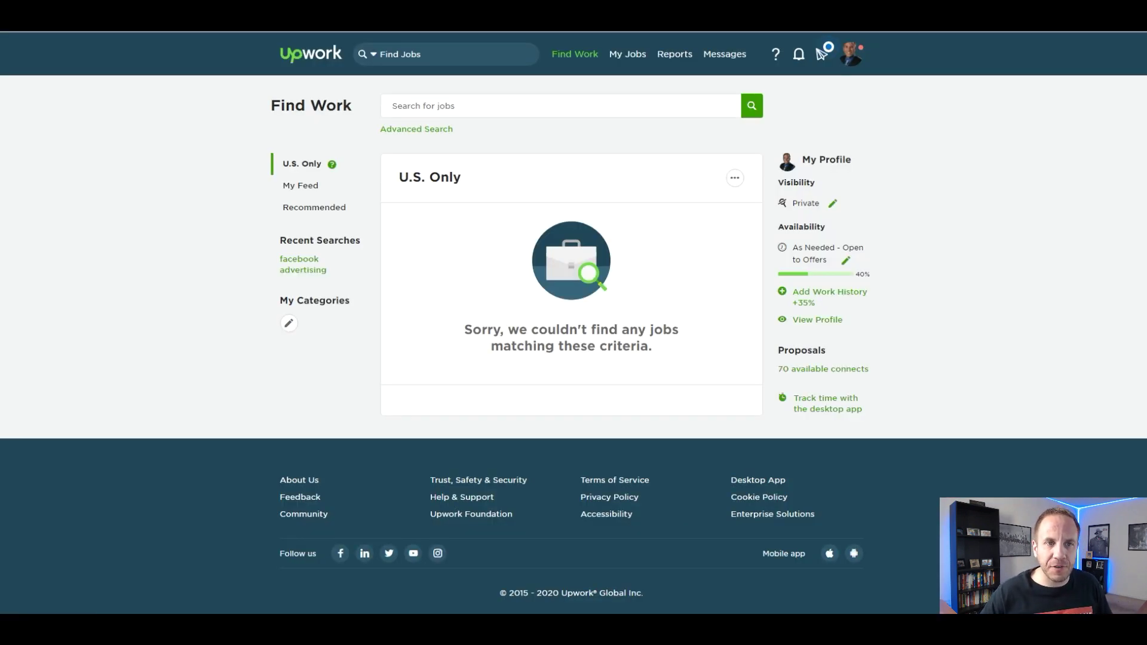
- Search Upwork's Freelancers & Agencies category for 'facebook advertising'
{"action": "key", "text": "Down"}
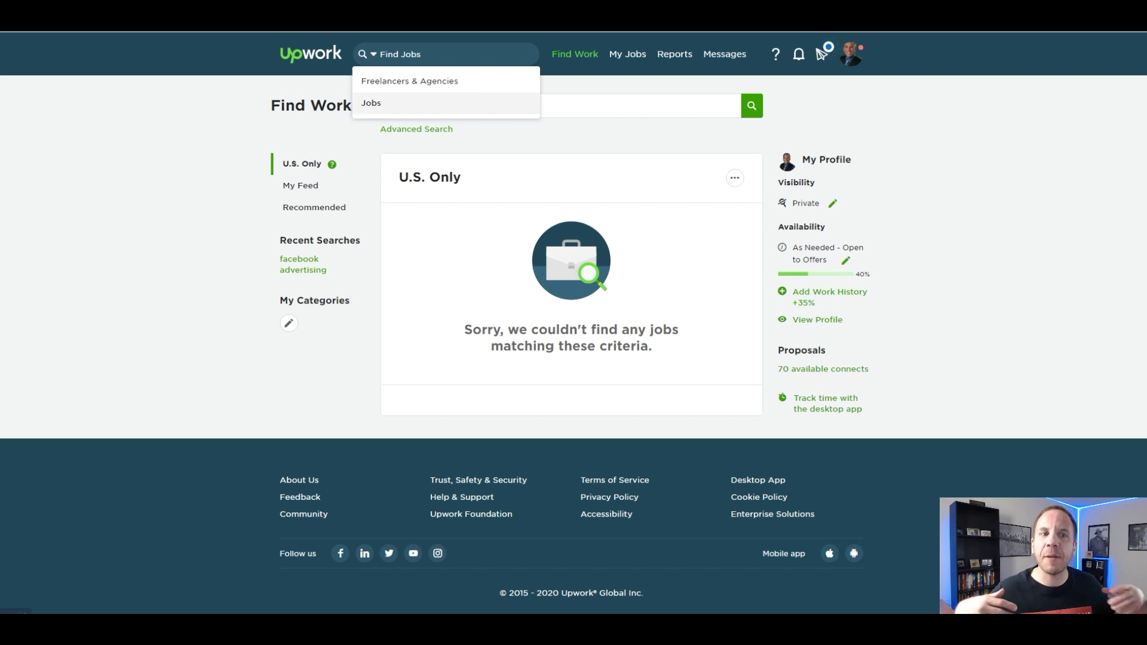
{"action": "key", "text": "Up"}
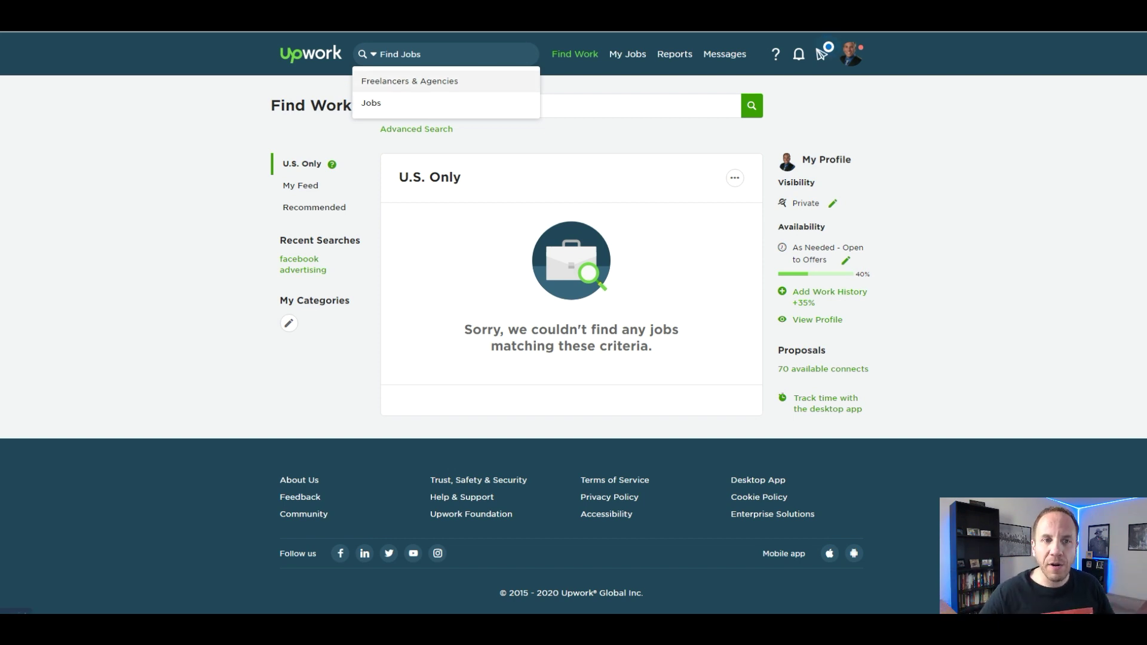
{"action": "key", "text": "Return"}
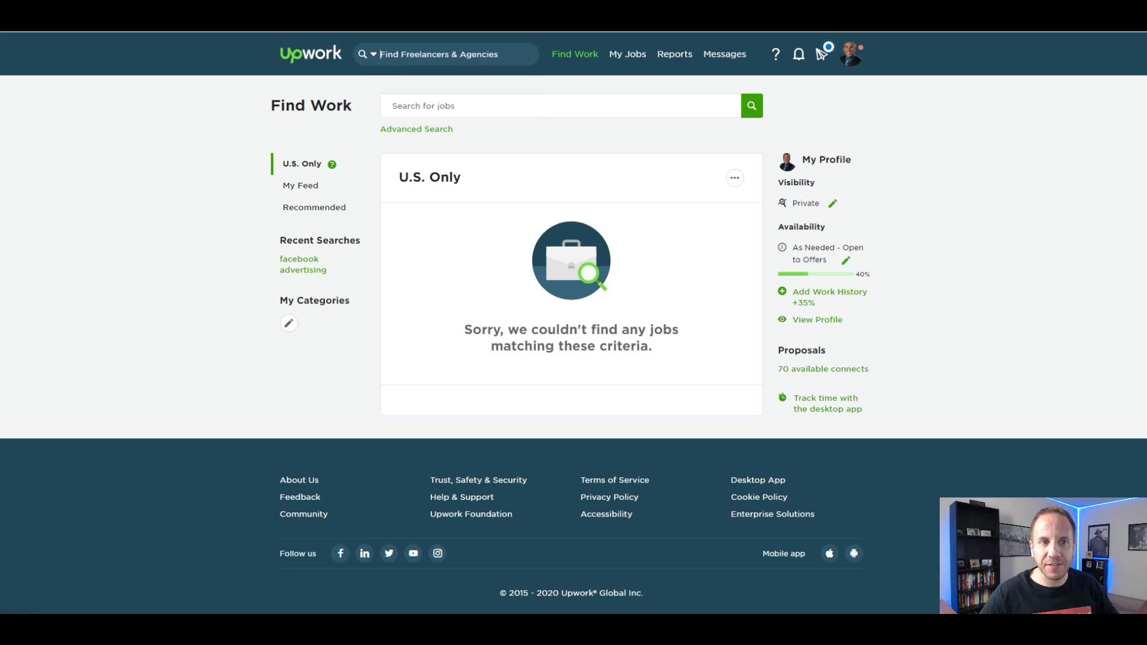
{"action": "type", "text": "facebook "}
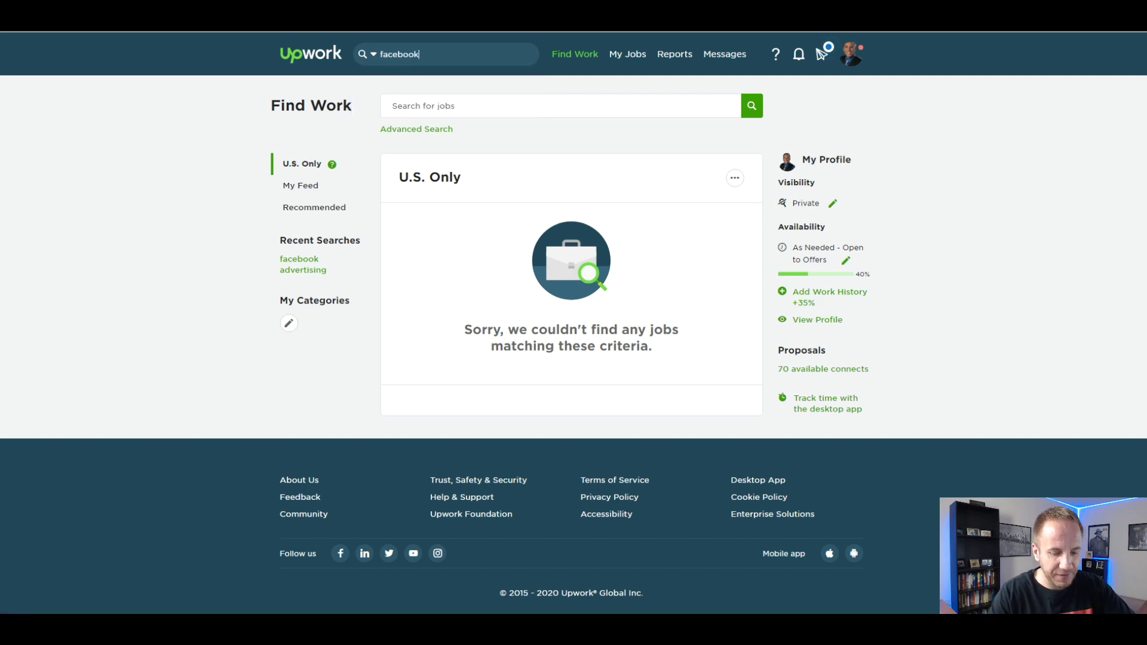
{"action": "type", "text": "ads"}
{"action": "key", "text": "BackSpace"}
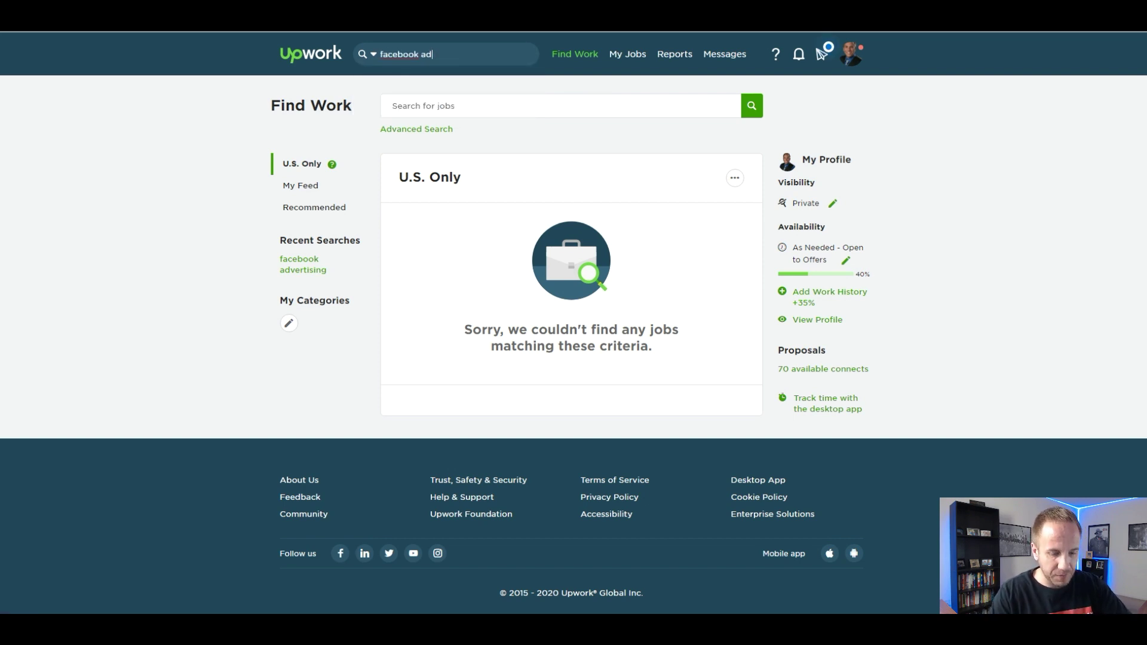
{"action": "type", "text": "vertising"}
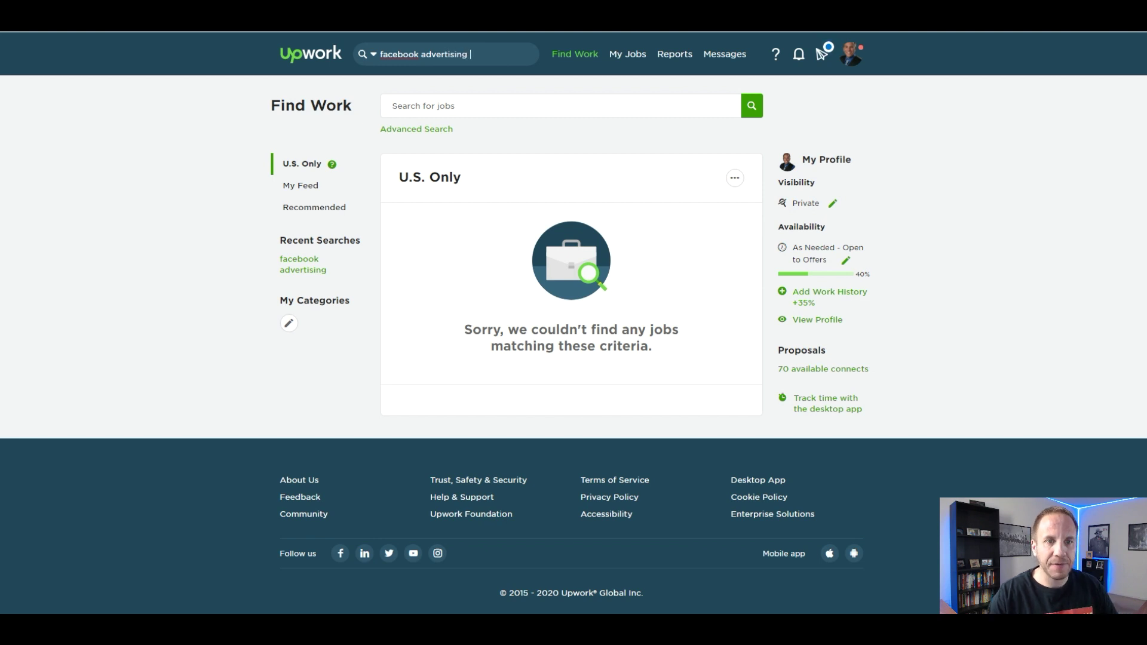
{"action": "key", "text": "Return"}
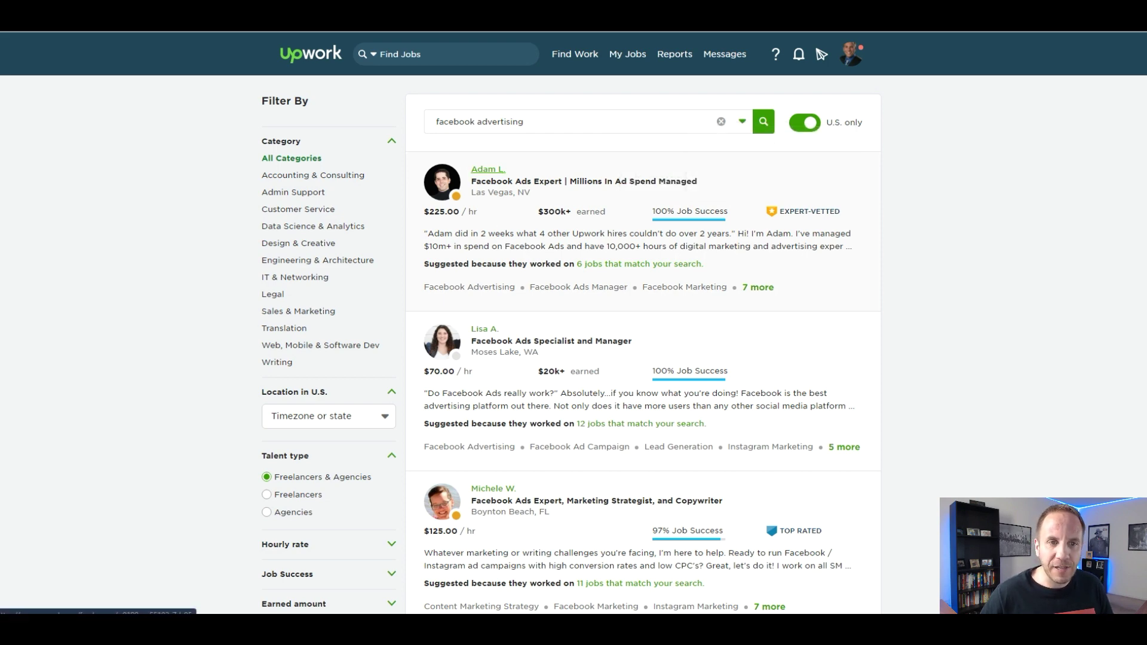
- Open the first-listed Facebook Ads expert's profile, showing $225/hr and 100% job success
{"action": "left_click", "coordinate": [487, 168]}
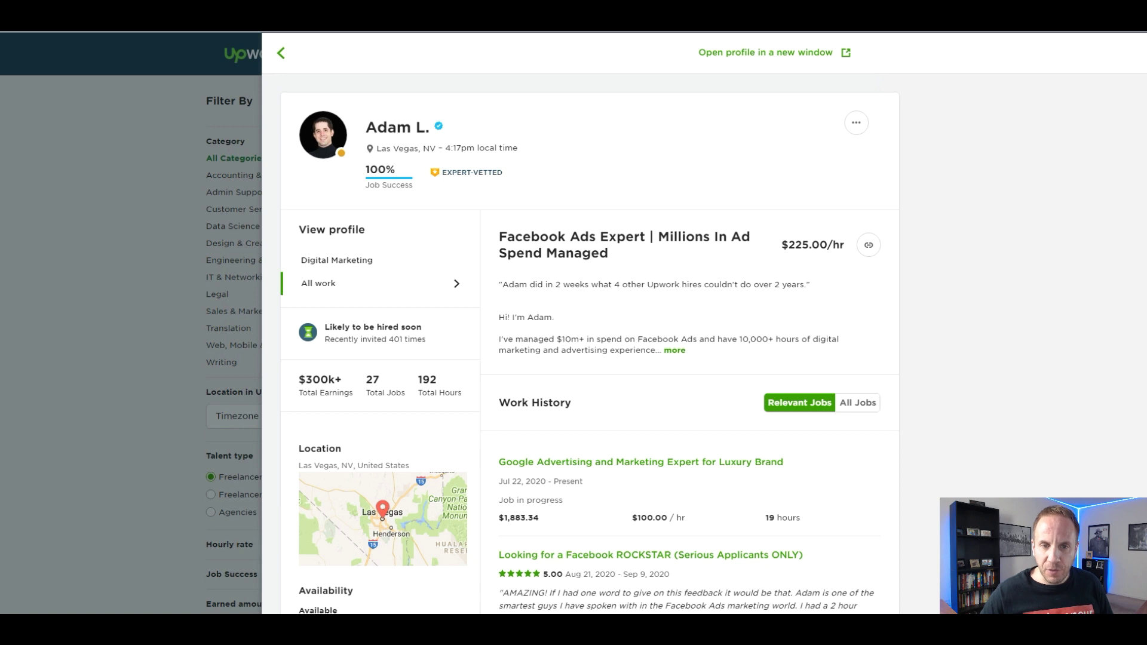
- Highlight 'Facebook Ad' and 'Millions In Ad Spend Managed' in the expert's profile title
{"action": "left_click_drag", "start_coordinate": [499, 237], "coordinate": [589, 237]}
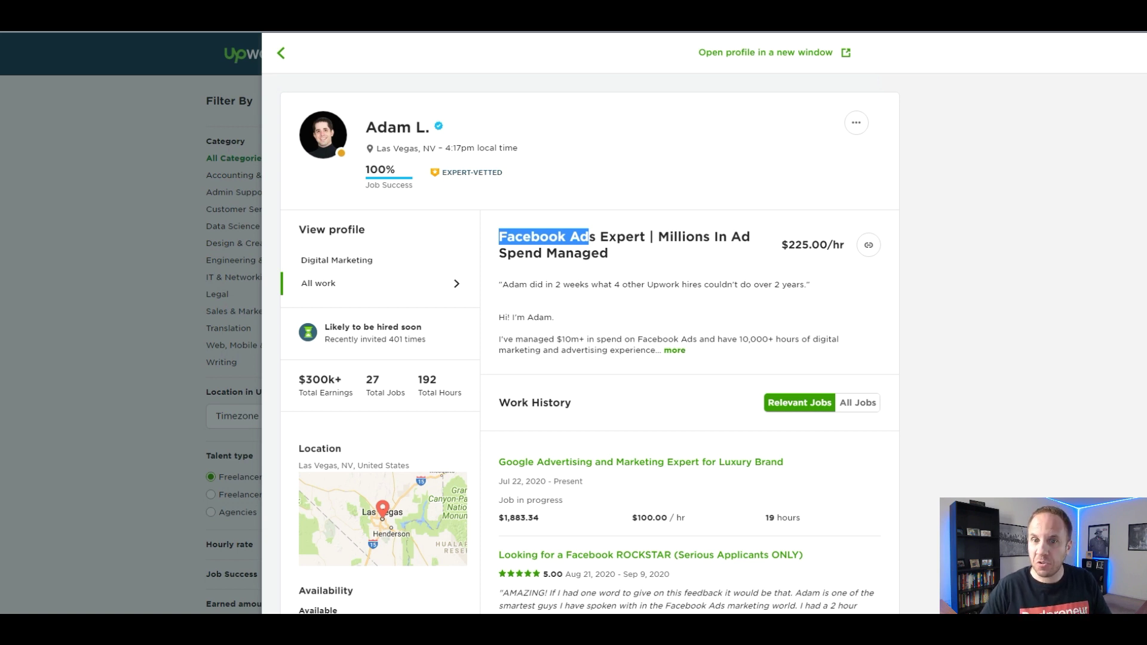
{"action": "left_click_drag", "start_coordinate": [669, 237], "coordinate": [717, 237]}
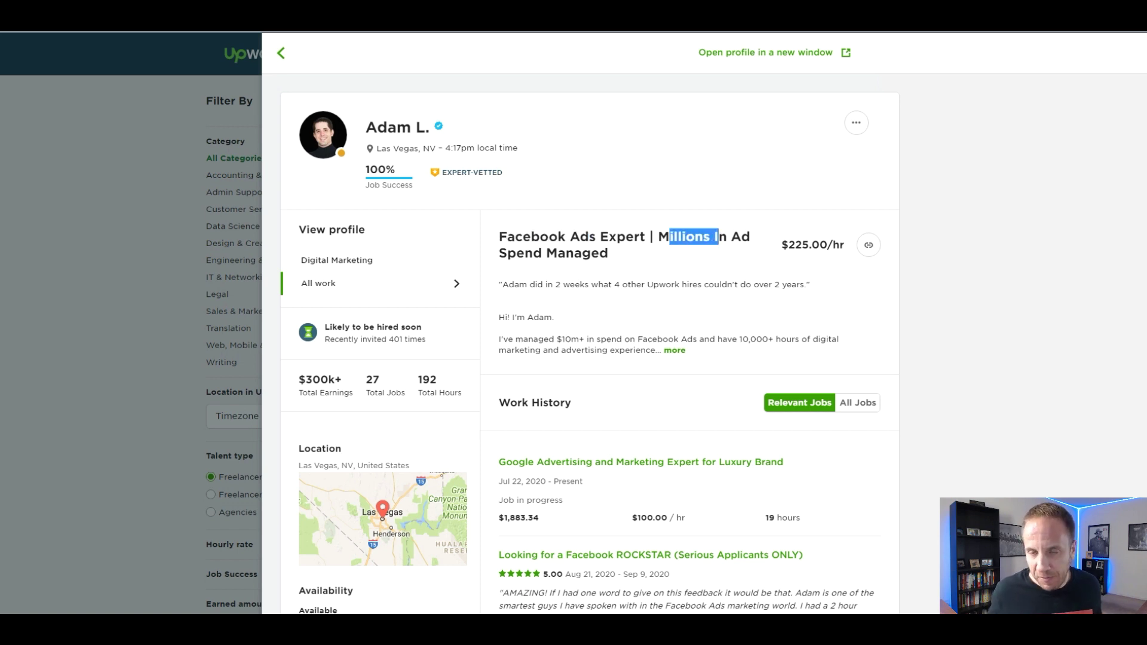
{"action": "left_click", "coordinate": [681, 268]}
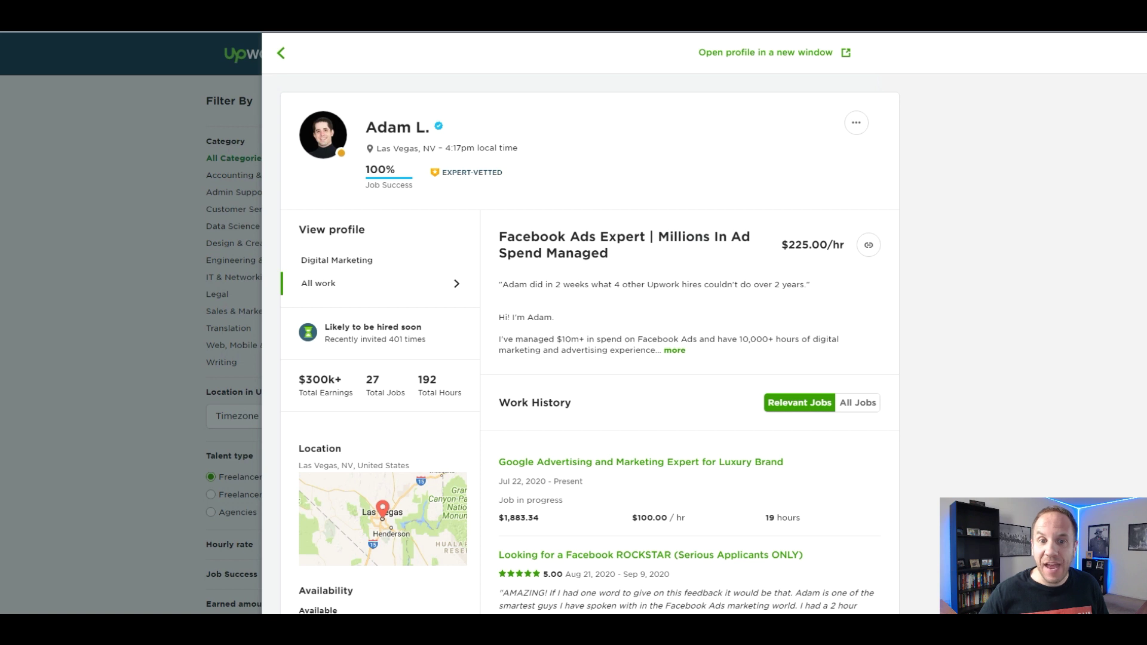
{"action": "left_click_drag", "start_coordinate": [658, 236], "coordinate": [609, 253]}
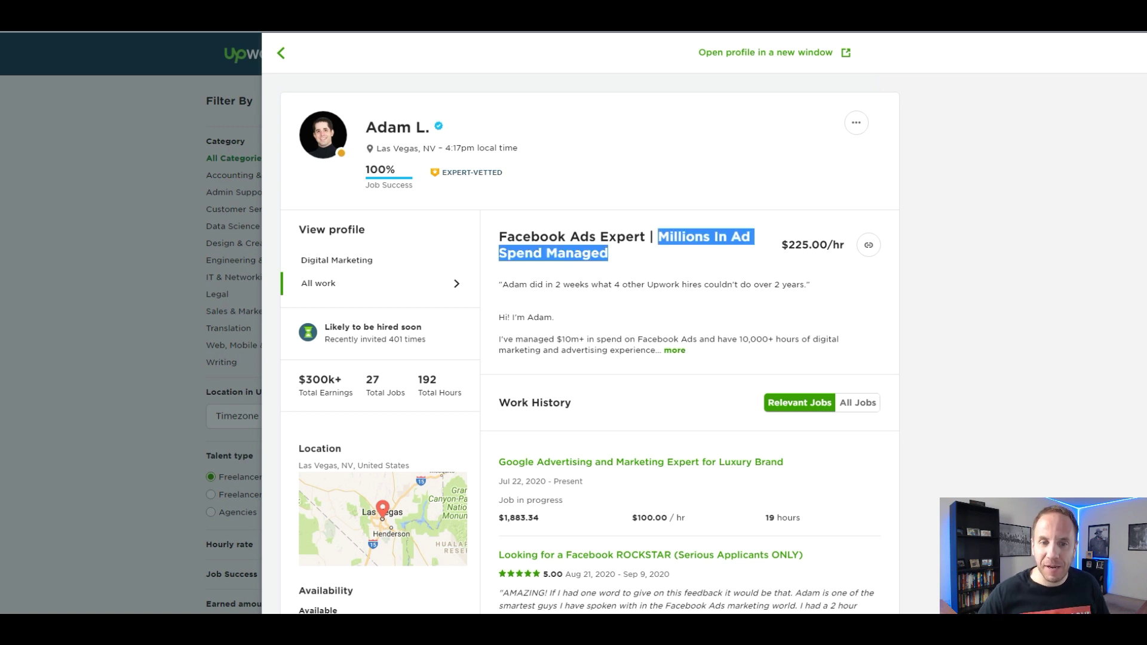
- Expand the description and highlight its client quote, greeting, $225.00/hr rate and first review
{"action": "left_click", "coordinate": [674, 351]}
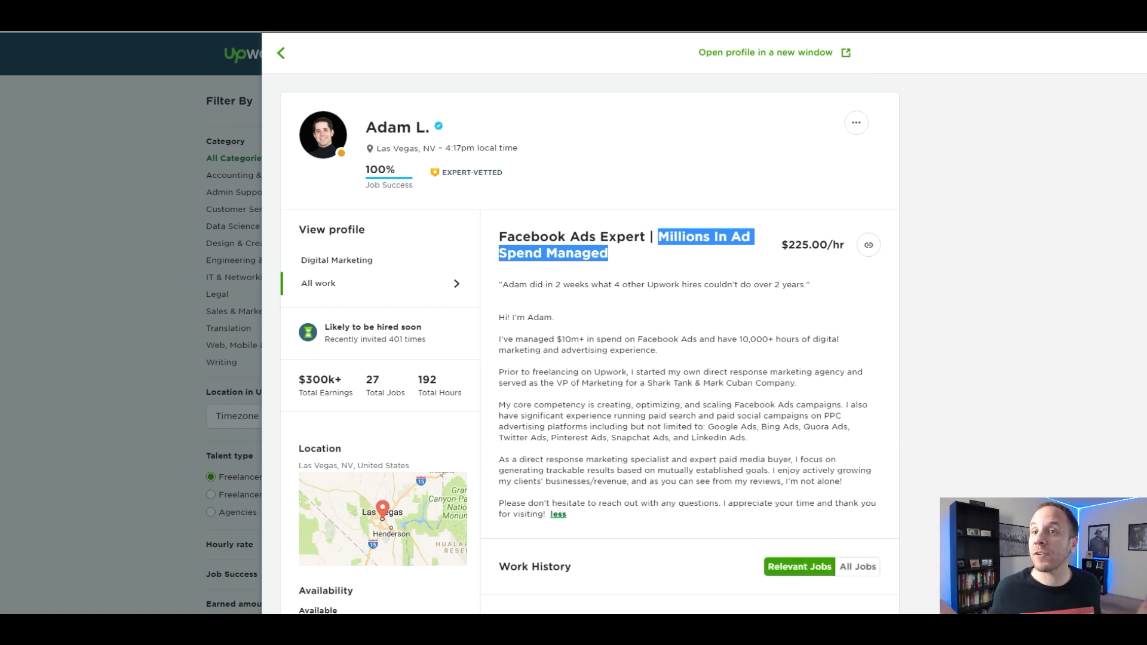
{"action": "scroll", "coordinate": [681, 359], "scroll_direction": "down", "scroll_amount": 1}
{"action": "scroll", "coordinate": [681, 359], "scroll_direction": "down", "scroll_amount": 1}
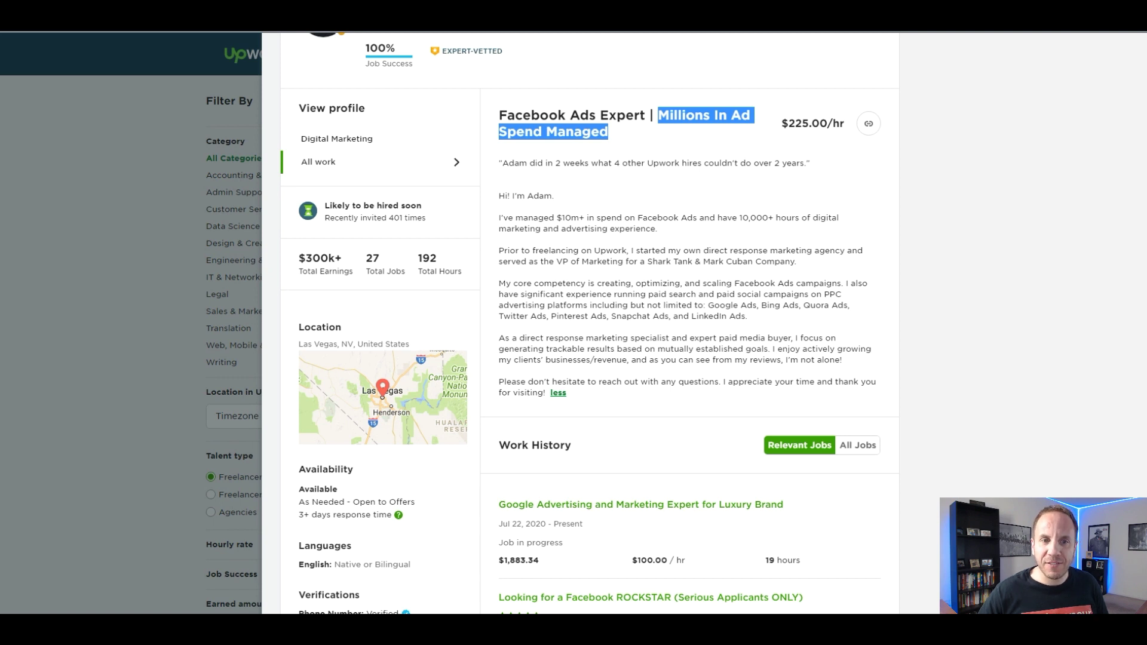
{"action": "left_click_drag", "start_coordinate": [503, 163], "coordinate": [810, 163]}
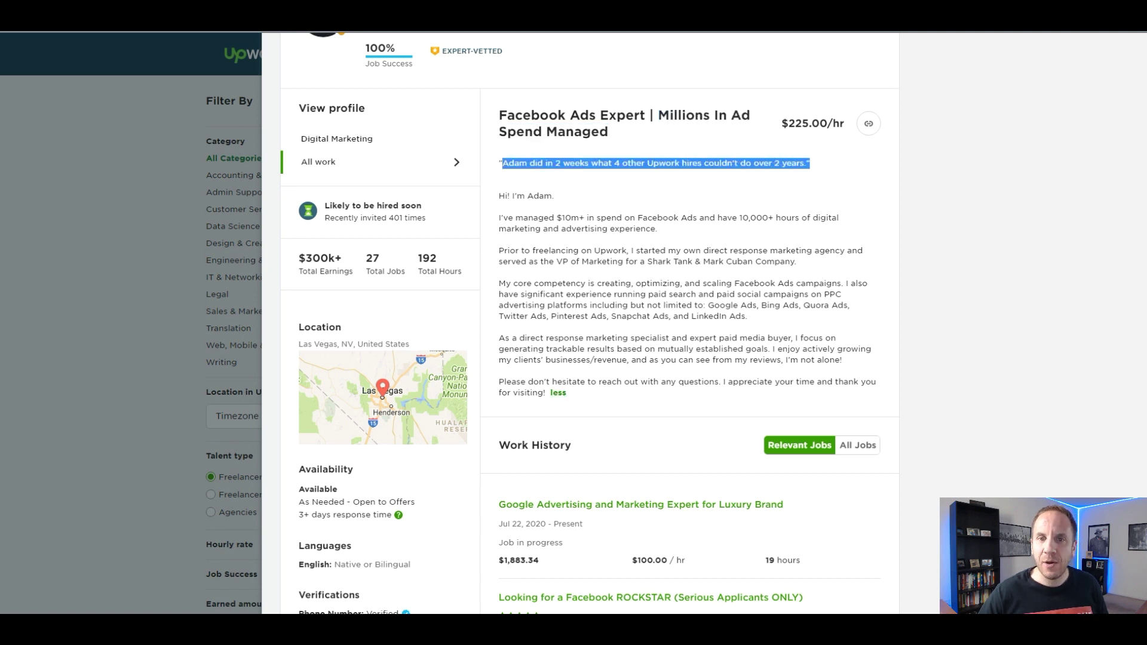
{"action": "left_click", "coordinate": [681, 197]}
{"action": "left_click_drag", "start_coordinate": [811, 164], "coordinate": [500, 163]}
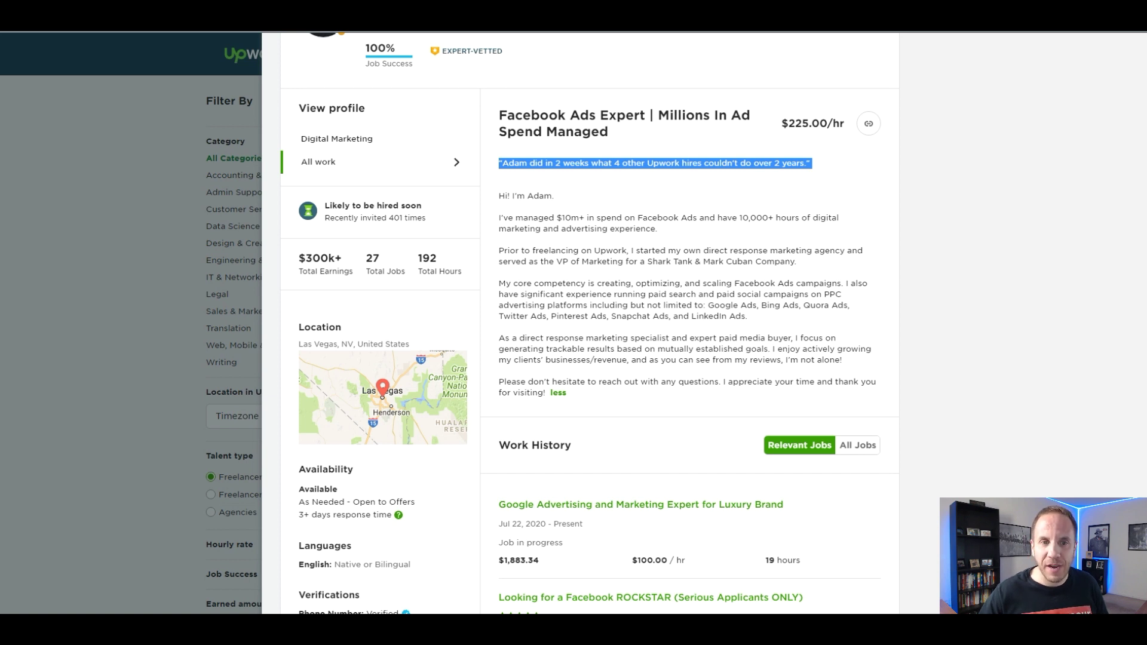
{"action": "left_click_drag", "start_coordinate": [499, 195], "coordinate": [556, 195]}
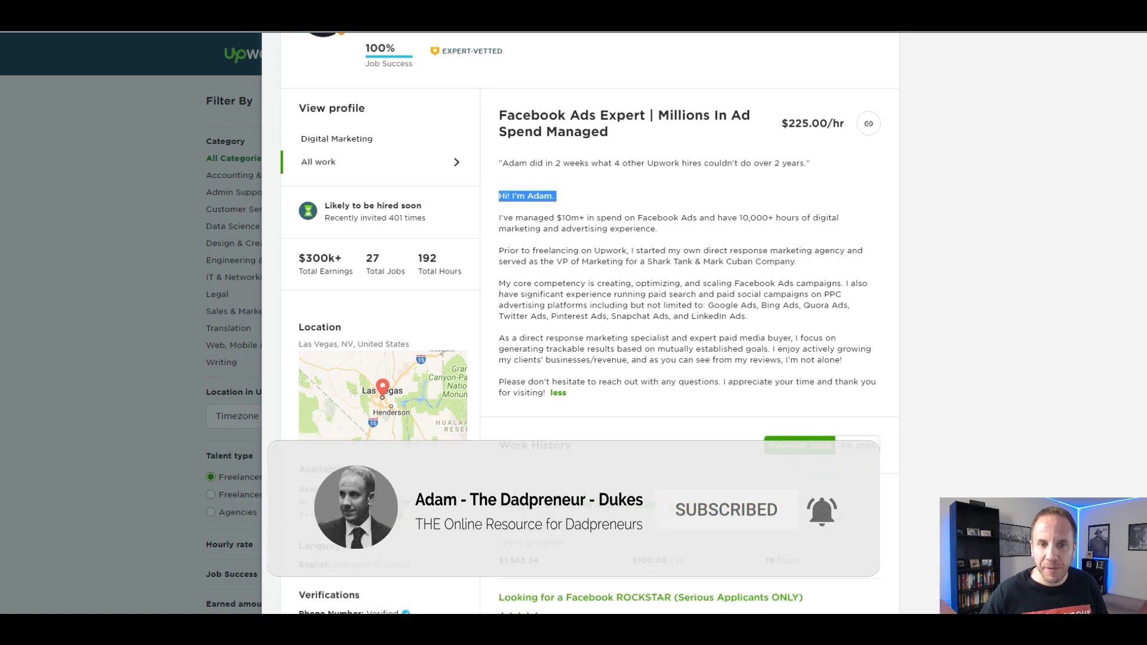
{"action": "scroll", "coordinate": [583, 322], "scroll_direction": "down", "scroll_amount": 1}
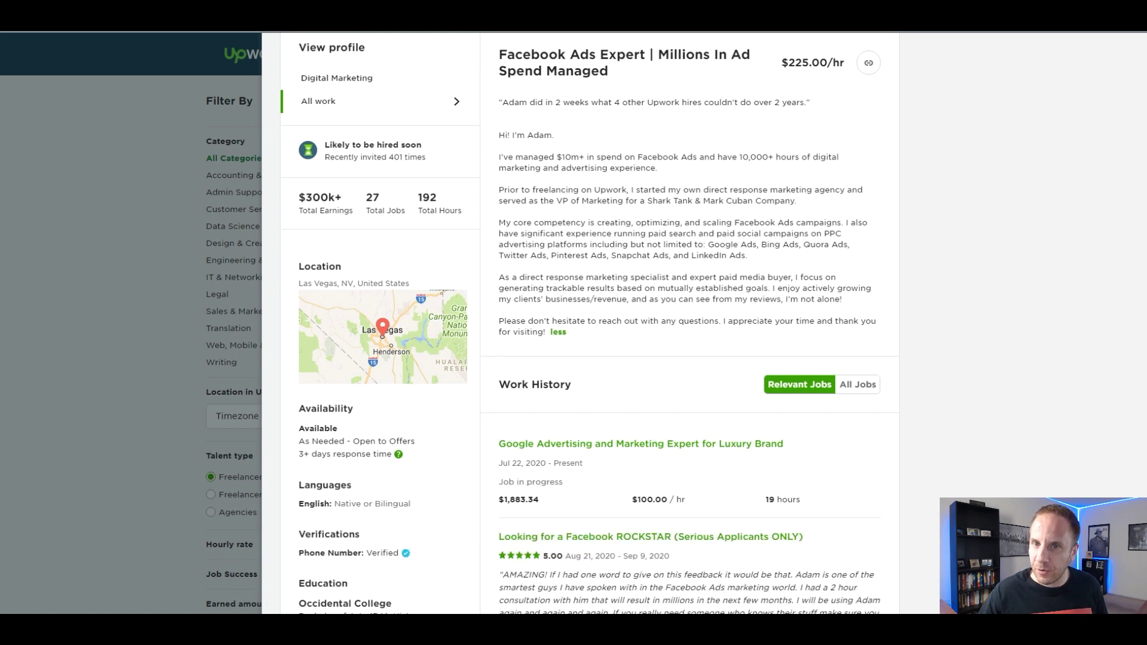
{"action": "left_click_drag", "start_coordinate": [782, 62], "coordinate": [844, 63]}
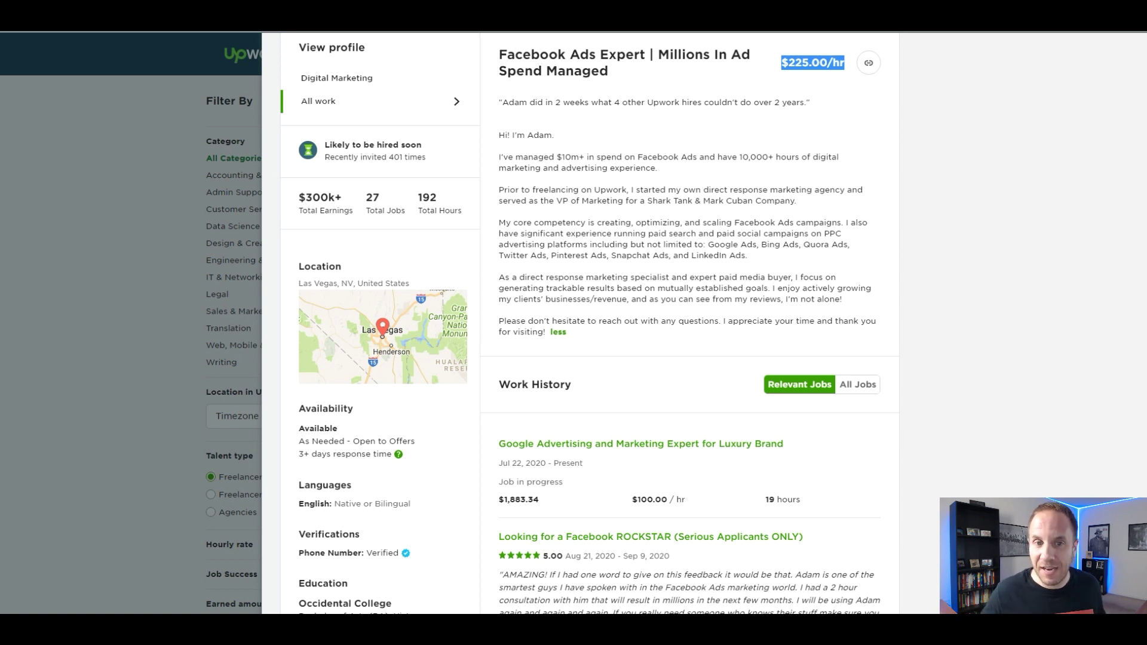
{"action": "scroll", "coordinate": [580, 323], "scroll_direction": "down", "scroll_amount": 3}
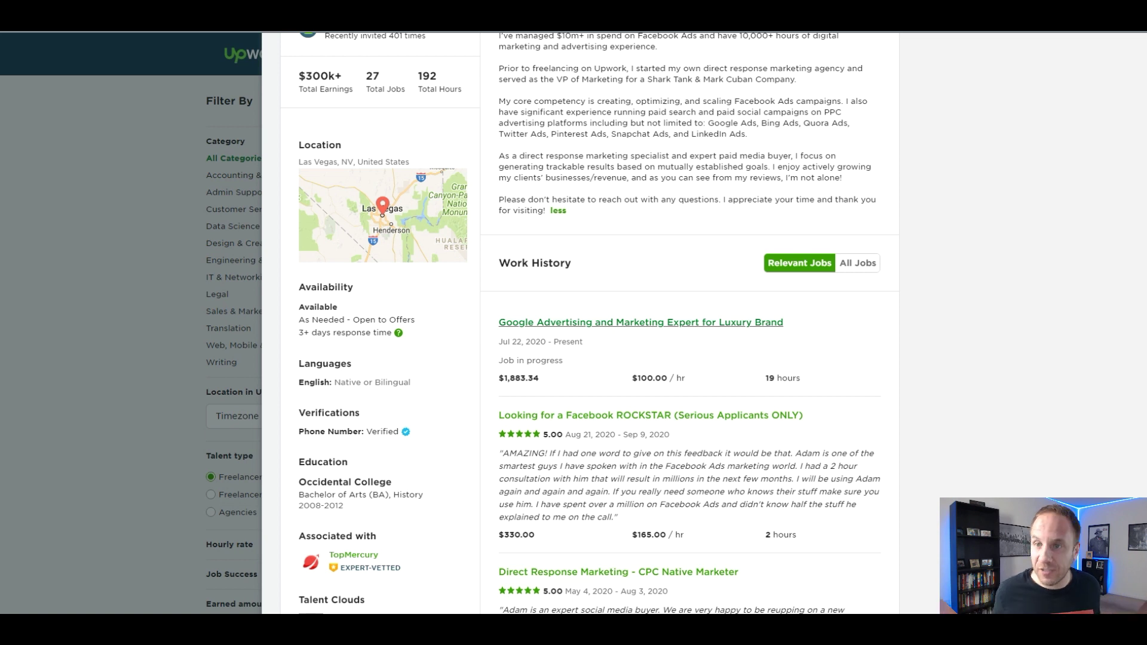
{"action": "scroll", "coordinate": [582, 323], "scroll_direction": "down", "scroll_amount": 2}
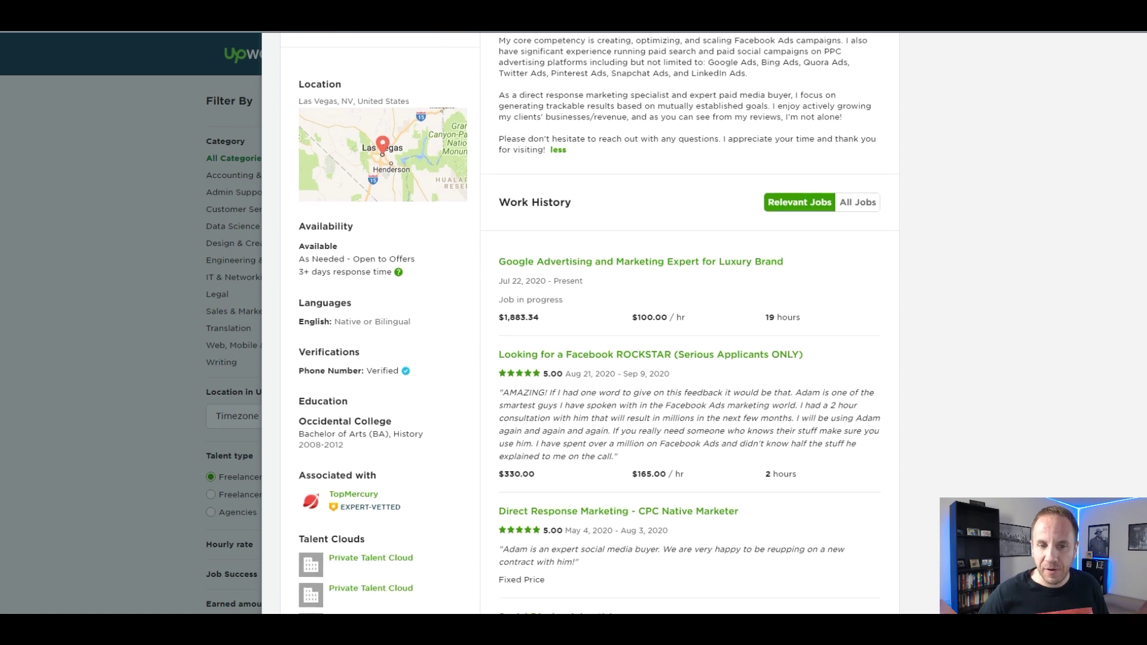
{"action": "left_click_drag", "start_coordinate": [508, 392], "coordinate": [672, 418]}
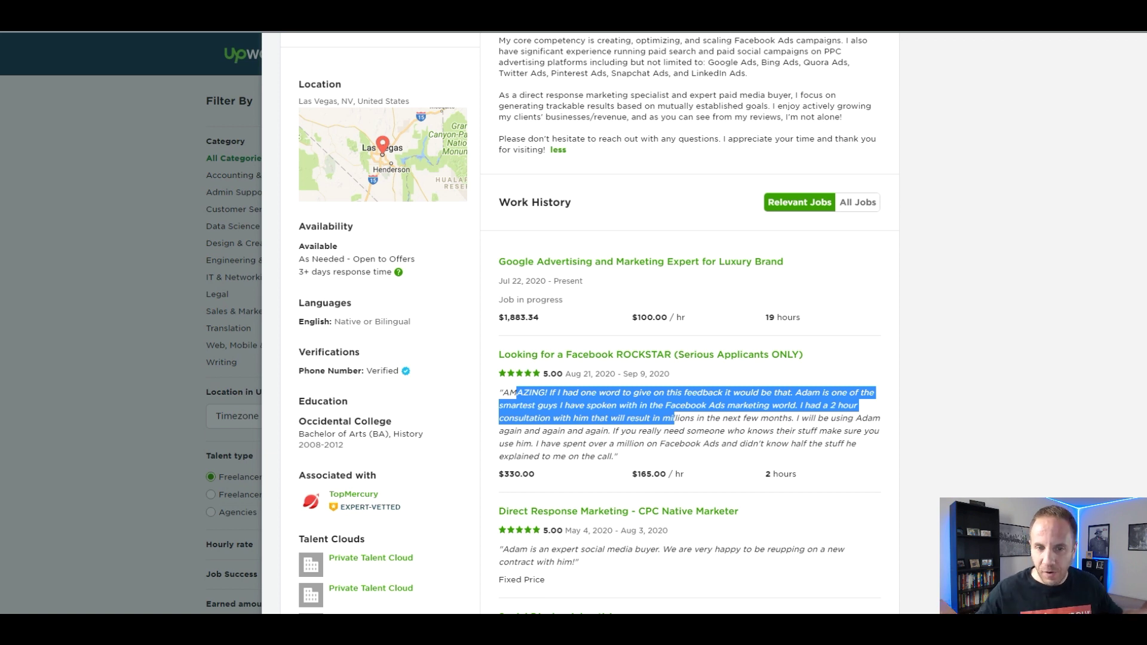
{"action": "scroll", "coordinate": [580, 323], "scroll_direction": "down", "scroll_amount": 2}
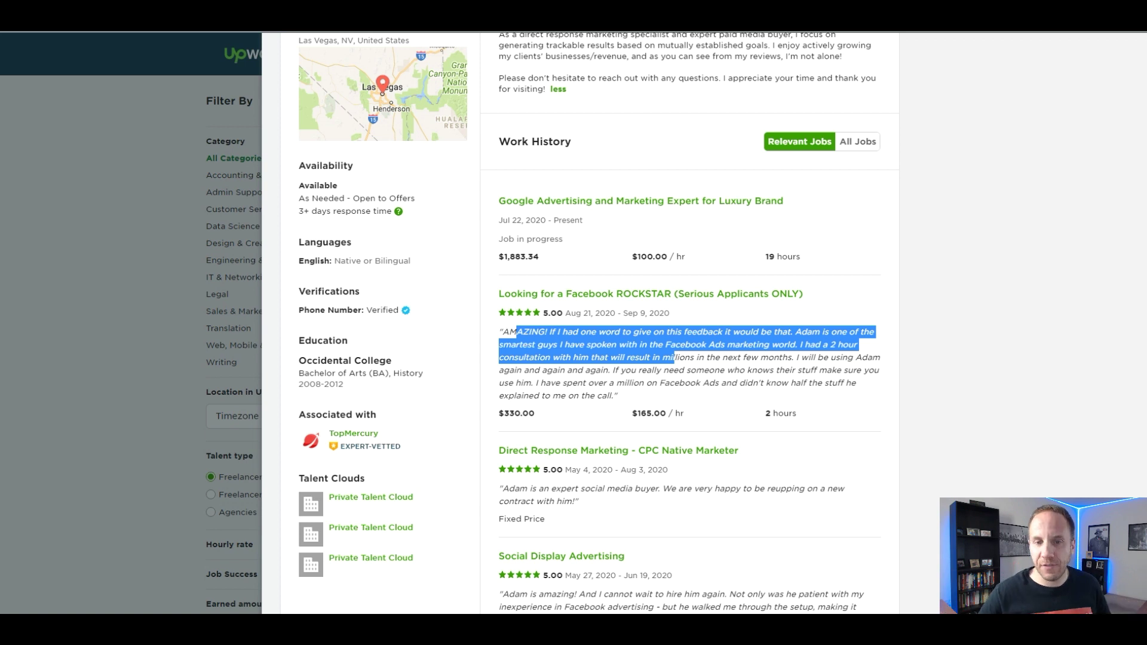
{"action": "scroll", "coordinate": [580, 323], "scroll_direction": "down", "scroll_amount": 2}
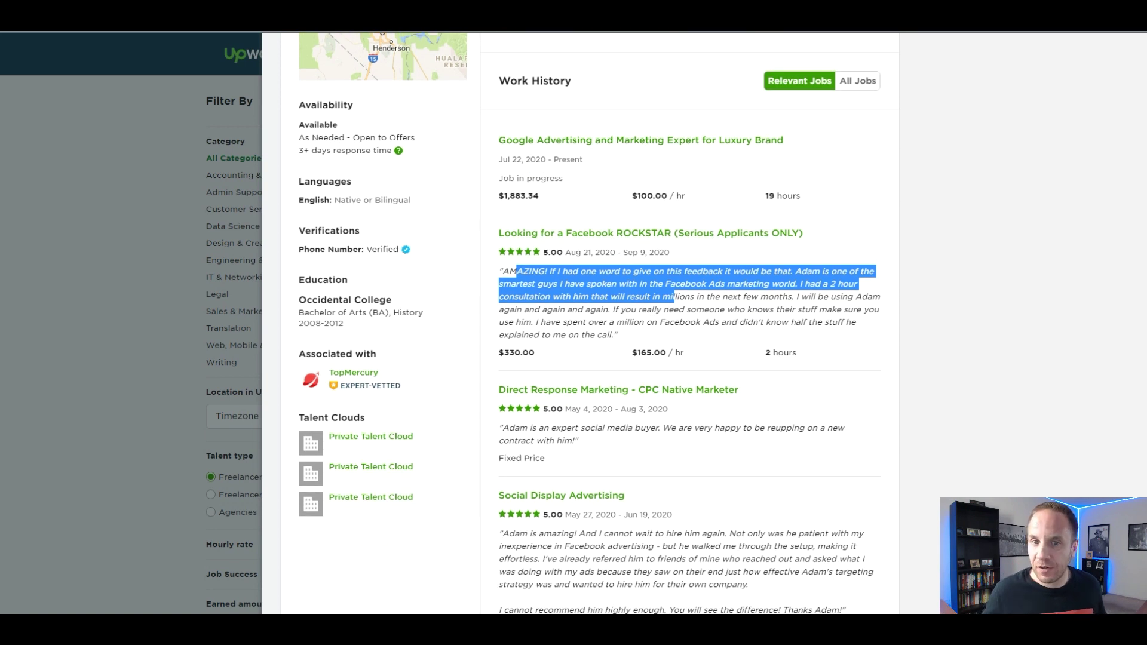
{"action": "scroll", "coordinate": [581, 324], "scroll_direction": "down", "scroll_amount": 2}
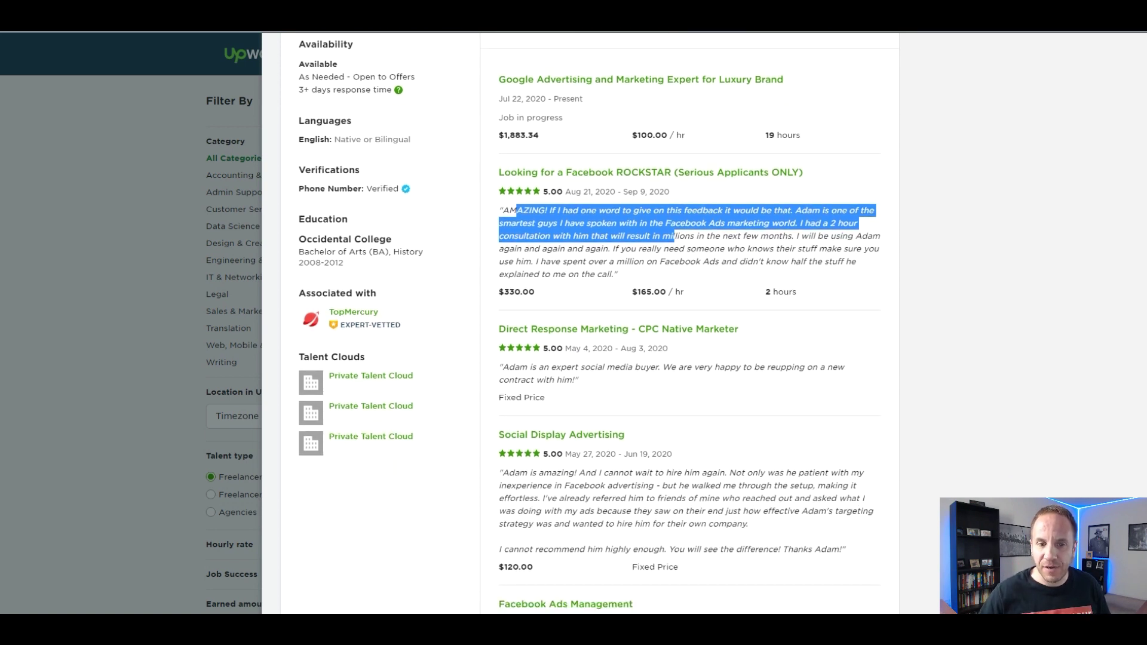
{"action": "scroll", "coordinate": [581, 322], "scroll_direction": "down", "scroll_amount": 4}
{"action": "scroll", "coordinate": [581, 324], "scroll_direction": "down", "scroll_amount": 3}
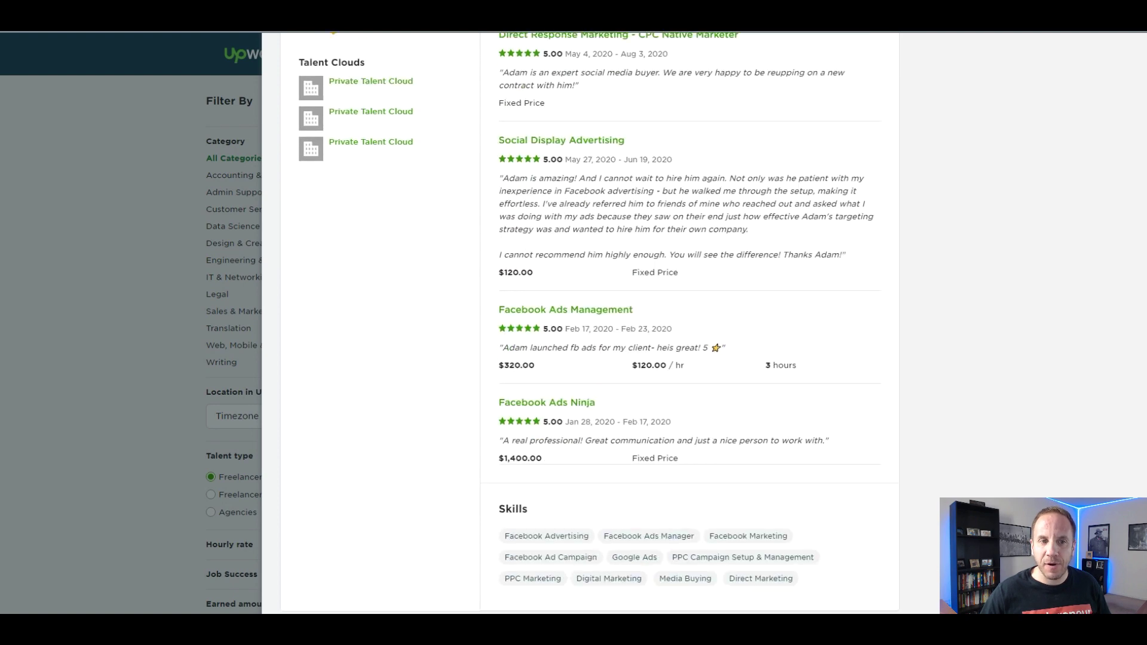
{"action": "scroll", "coordinate": [581, 322], "scroll_direction": "up", "scroll_amount": 6}
{"action": "scroll", "coordinate": [580, 323], "scroll_direction": "up", "scroll_amount": 8}
{"action": "scroll", "coordinate": [581, 323], "scroll_direction": "up", "scroll_amount": 3}
{"action": "scroll", "coordinate": [581, 323], "scroll_direction": "up", "scroll_amount": 1}
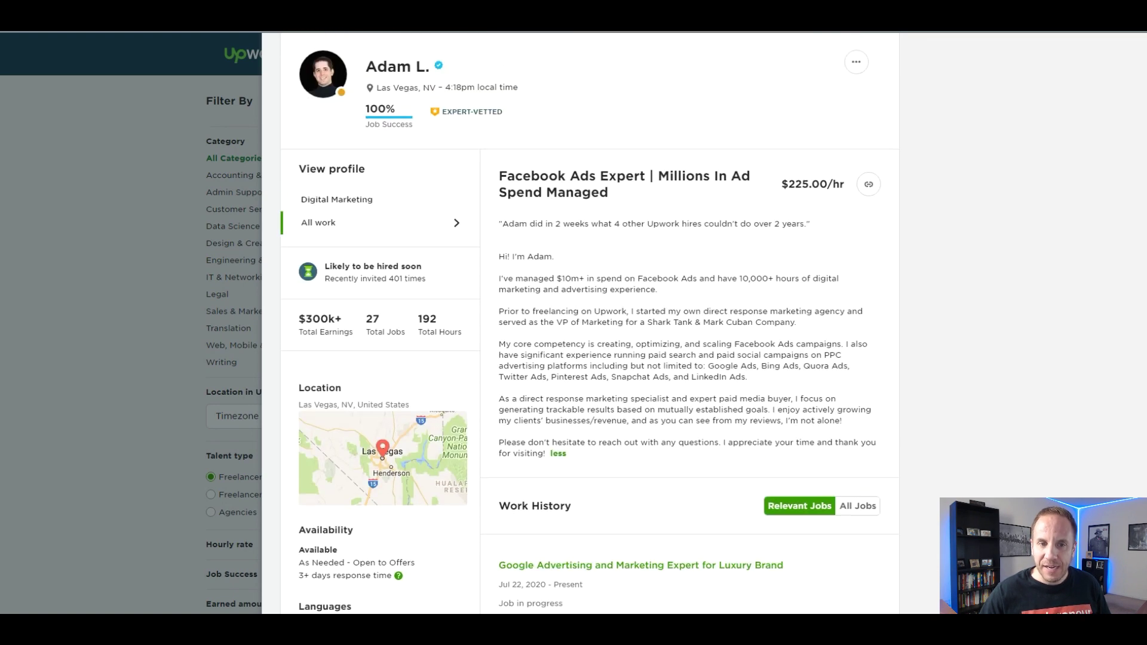
- Highlight the client quote and ad-spend paragraphs, then close the first expert's profile
{"action": "left_click_drag", "start_coordinate": [500, 223], "coordinate": [843, 422]}
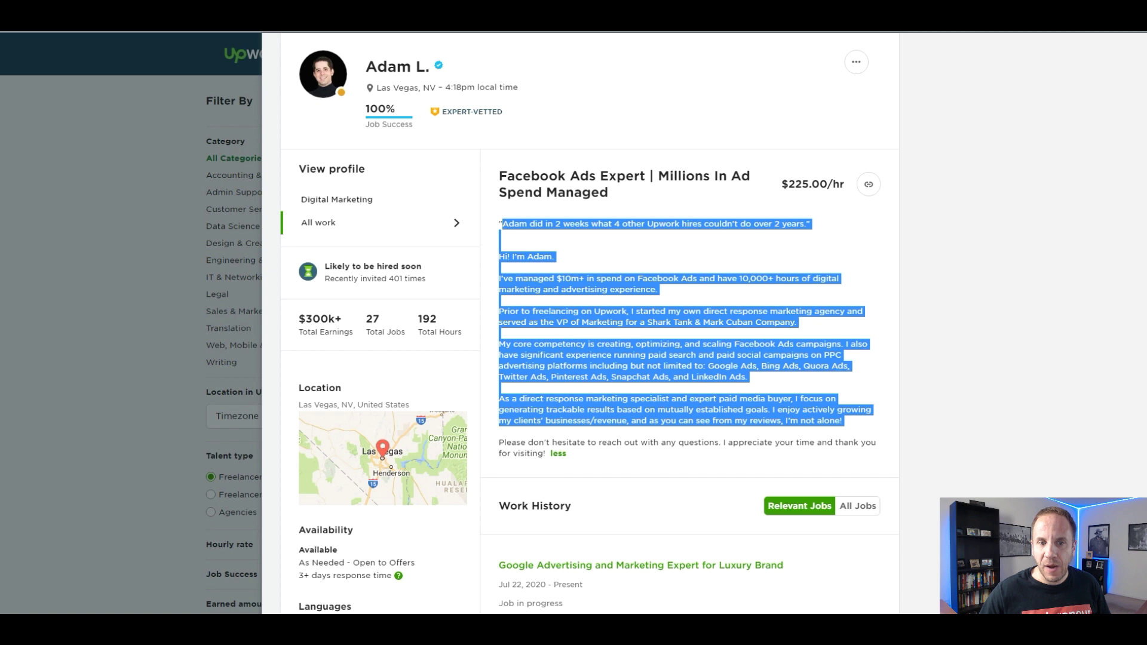
{"action": "left_click_drag", "start_coordinate": [499, 223], "coordinate": [812, 223]}
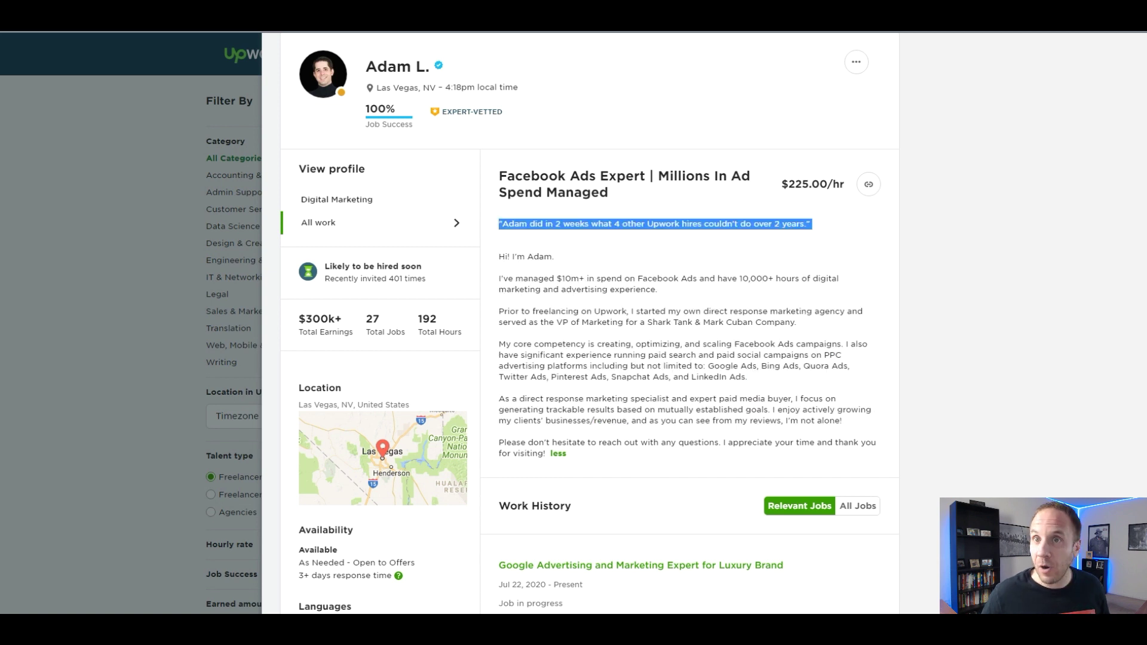
{"action": "left_click_drag", "start_coordinate": [514, 278], "coordinate": [749, 377]}
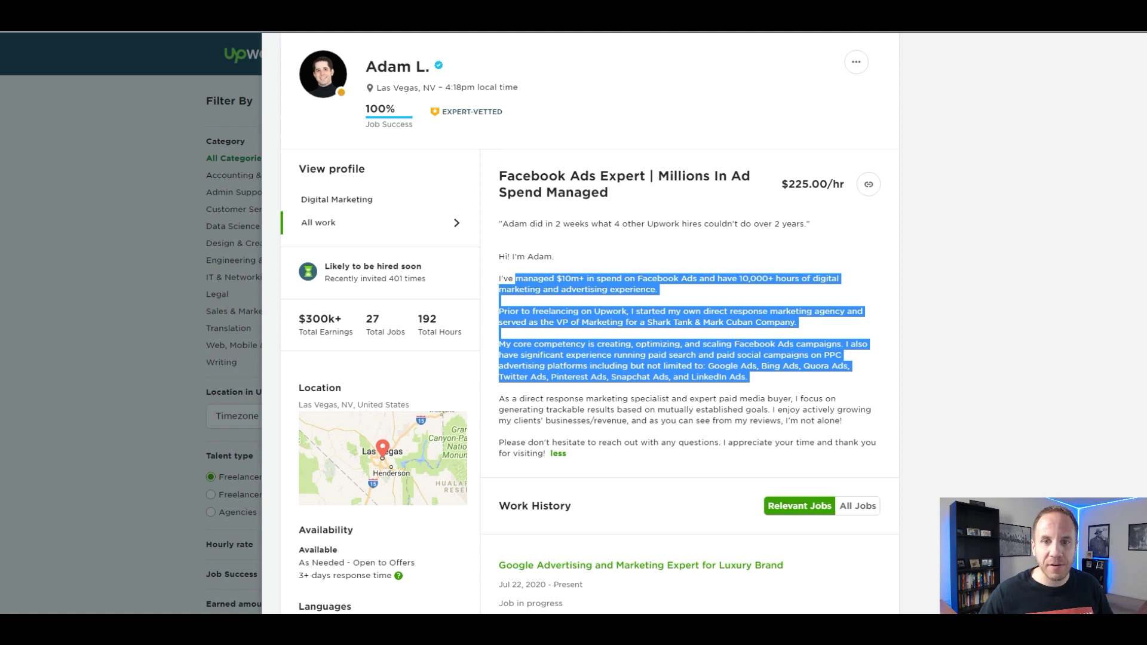
{"action": "scroll", "coordinate": [682, 359], "scroll_direction": "down", "scroll_amount": 2}
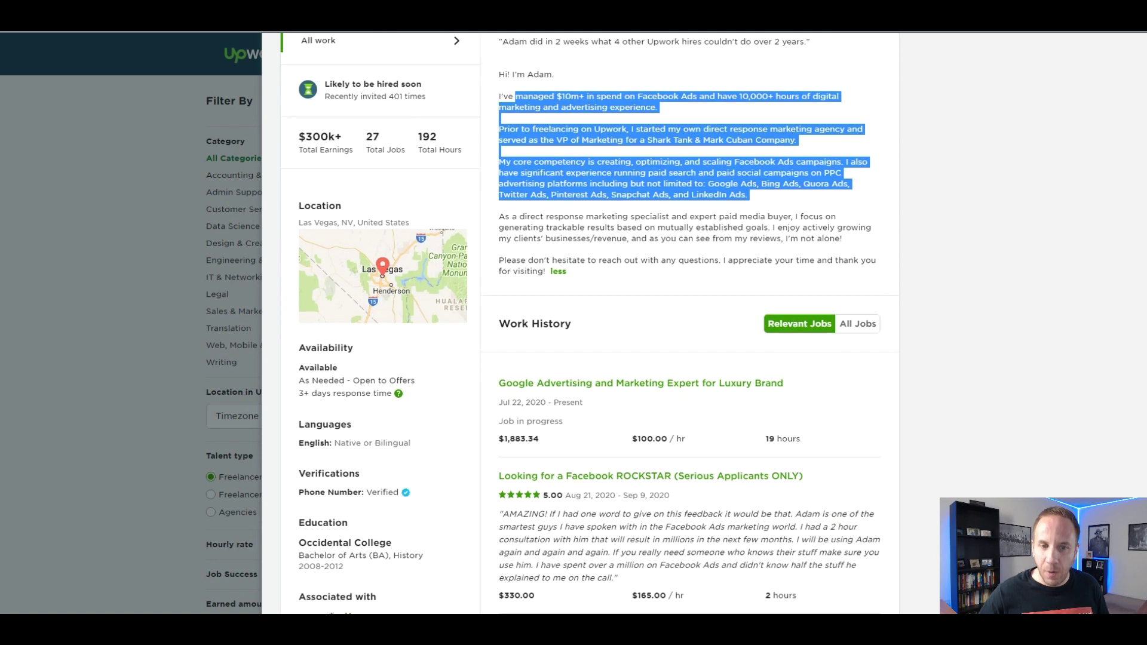
{"action": "scroll", "coordinate": [681, 359], "scroll_direction": "down", "scroll_amount": 1}
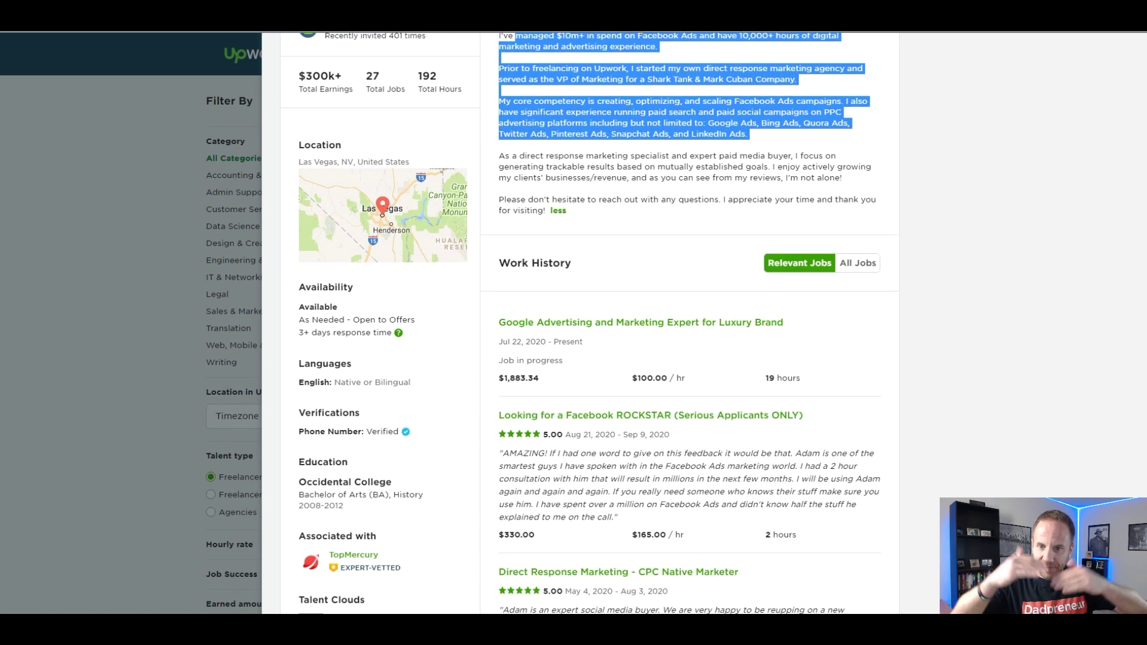
{"action": "key", "text": "Escape"}
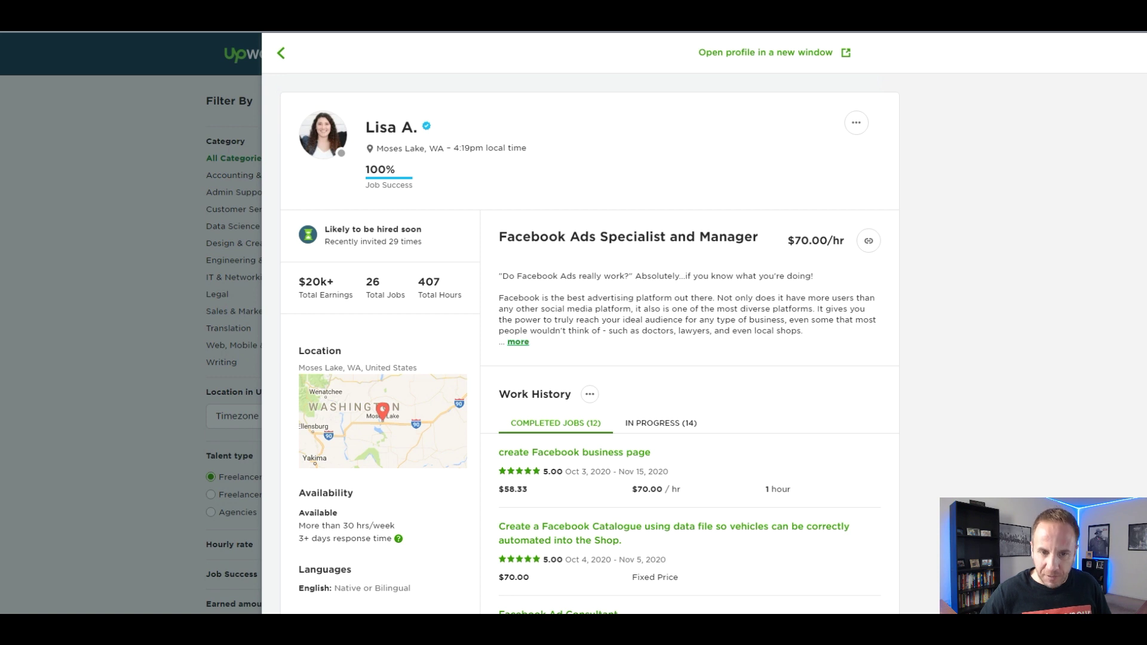
- Expand the $70/hr specialist's description, highlight its opening paragraphs, and close the profile
{"action": "left_click", "coordinate": [518, 341]}
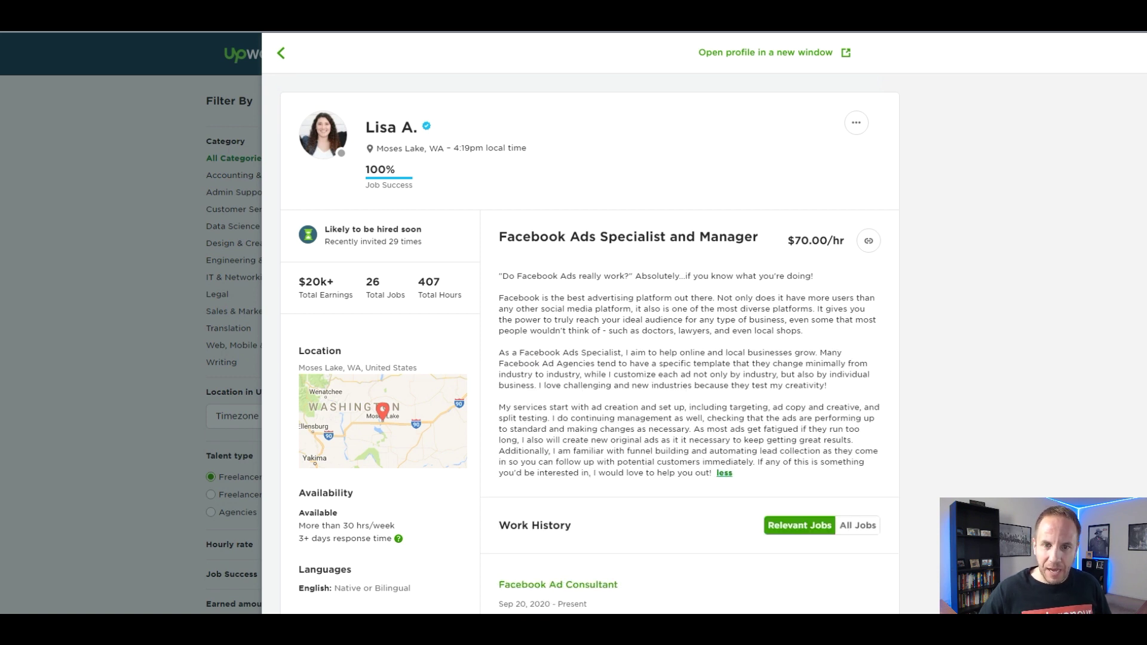
{"action": "left_click_drag", "start_coordinate": [698, 276], "coordinate": [587, 276]}
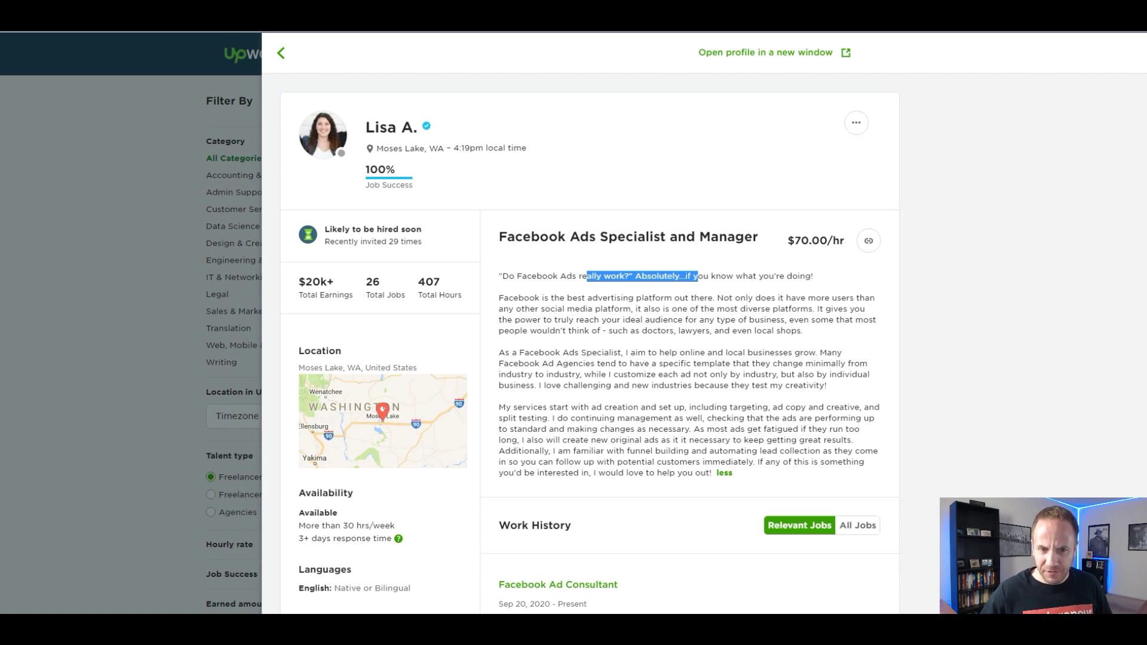
{"action": "left_click", "coordinate": [627, 359]}
{"action": "left_click_drag", "start_coordinate": [498, 298], "coordinate": [670, 386]}
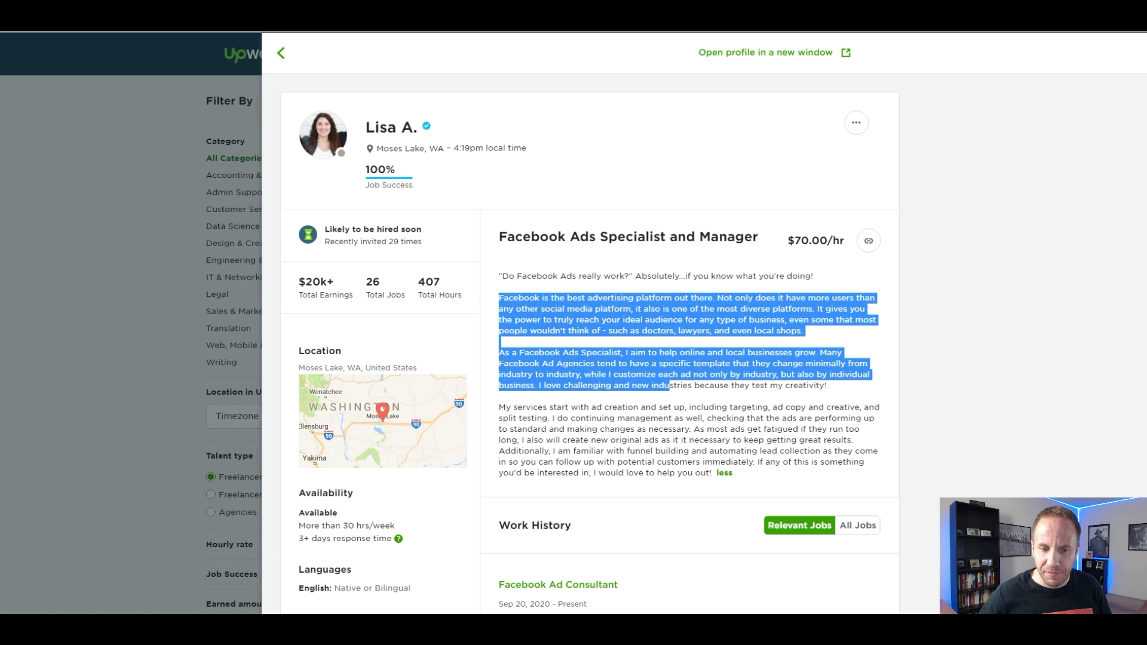
{"action": "scroll", "coordinate": [628, 359], "scroll_direction": "down", "scroll_amount": 5}
{"action": "scroll", "coordinate": [627, 358], "scroll_direction": "down", "scroll_amount": 3}
{"action": "scroll", "coordinate": [627, 359], "scroll_direction": "down", "scroll_amount": 2}
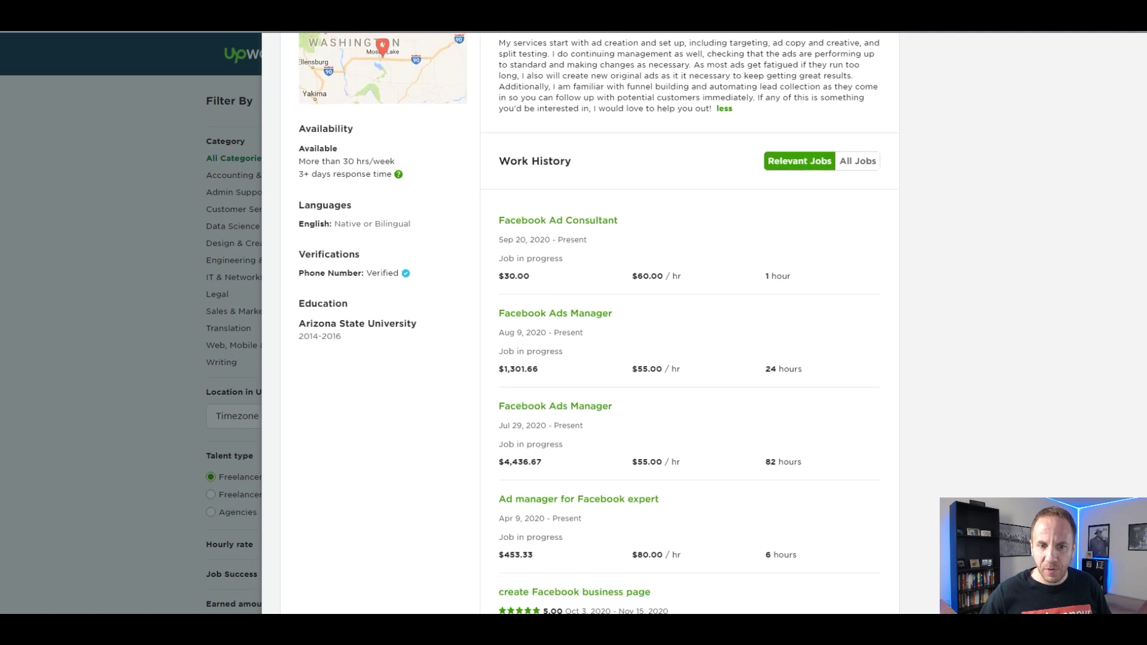
{"action": "scroll", "coordinate": [628, 358], "scroll_direction": "down", "scroll_amount": 3}
{"action": "scroll", "coordinate": [627, 359], "scroll_direction": "down", "scroll_amount": 2}
{"action": "scroll", "coordinate": [628, 358], "scroll_direction": "down", "scroll_amount": 1}
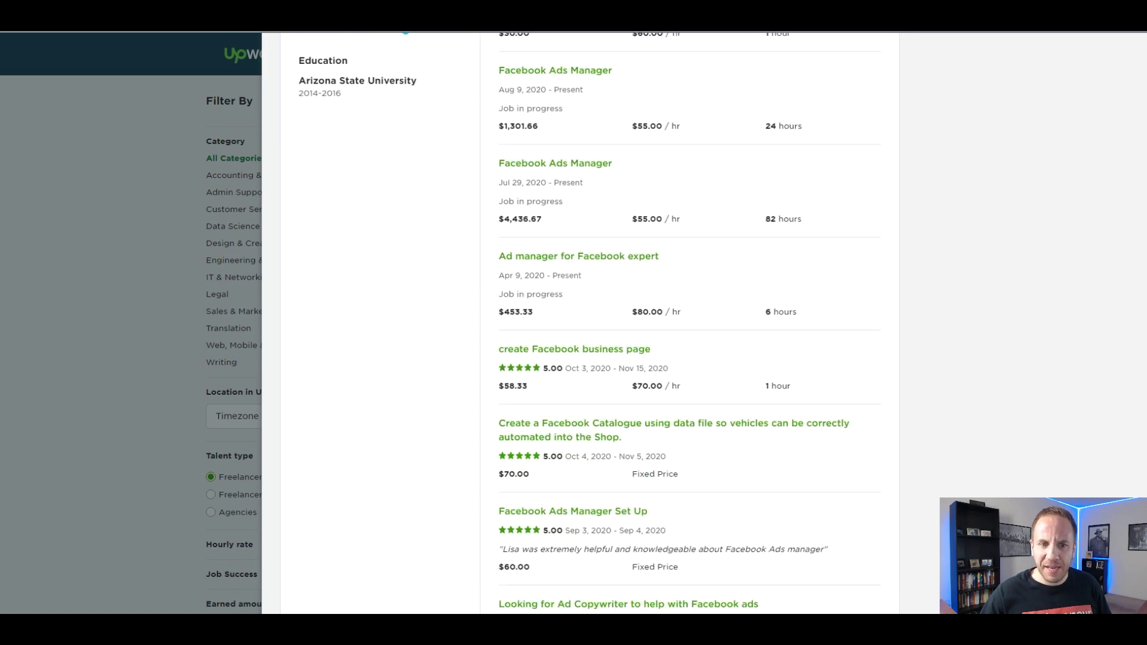
{"action": "scroll", "coordinate": [627, 359], "scroll_direction": "down", "scroll_amount": 1}
{"action": "scroll", "coordinate": [627, 359], "scroll_direction": "down", "scroll_amount": 1}
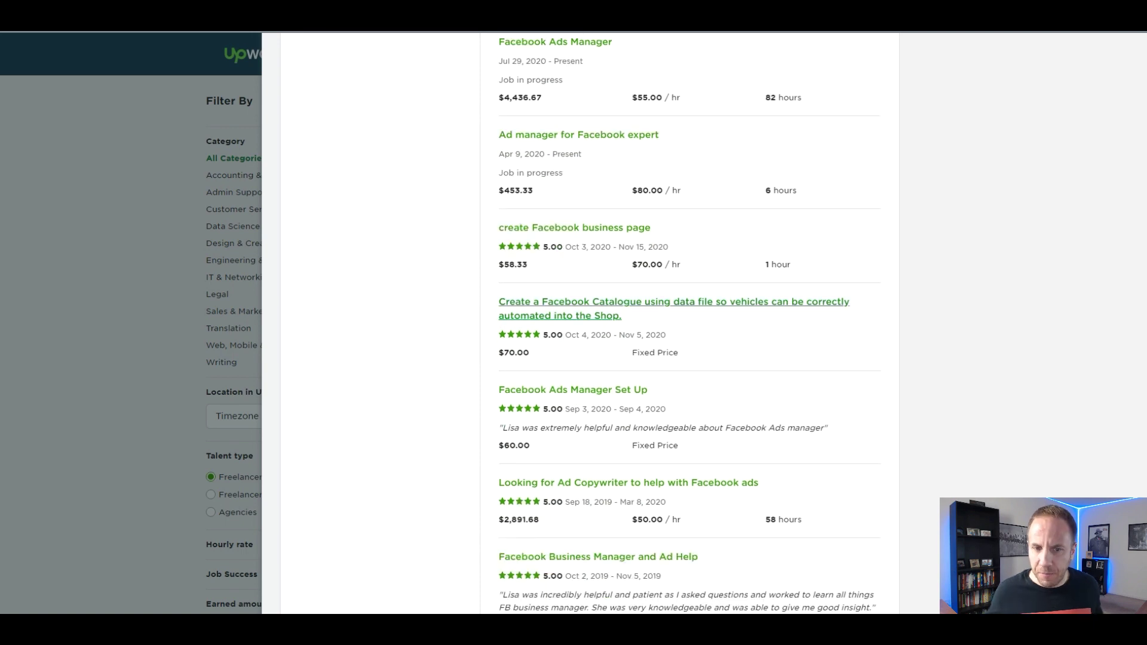
{"action": "left_click_drag", "start_coordinate": [648, 427], "coordinate": [699, 427]}
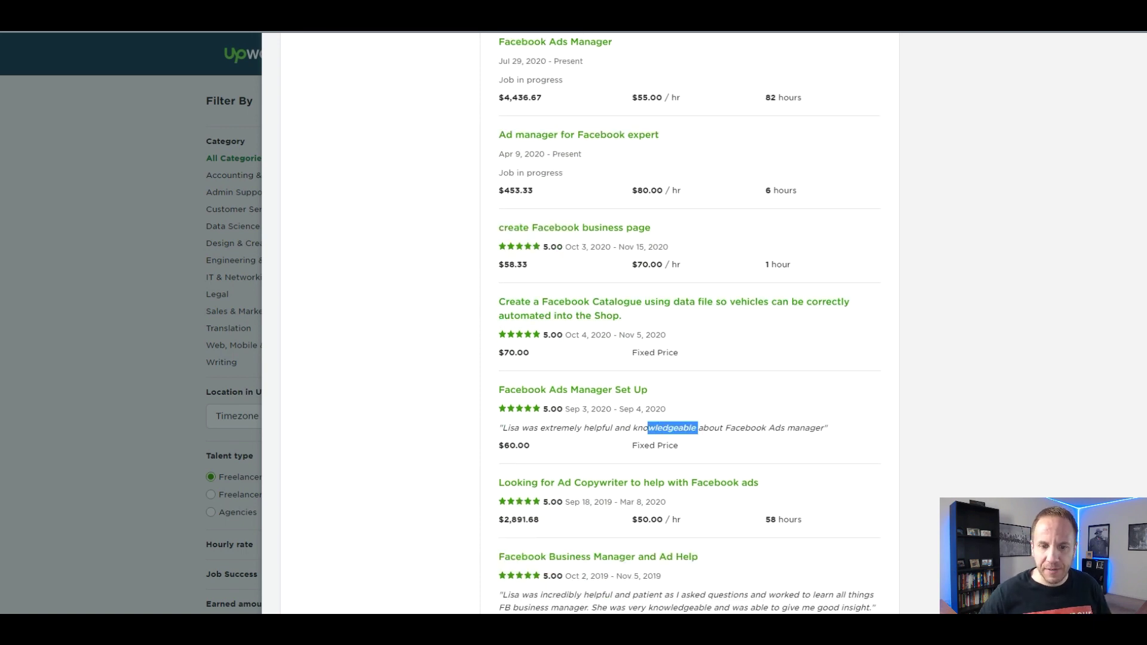
{"action": "scroll", "coordinate": [700, 427], "scroll_direction": "down", "scroll_amount": 2}
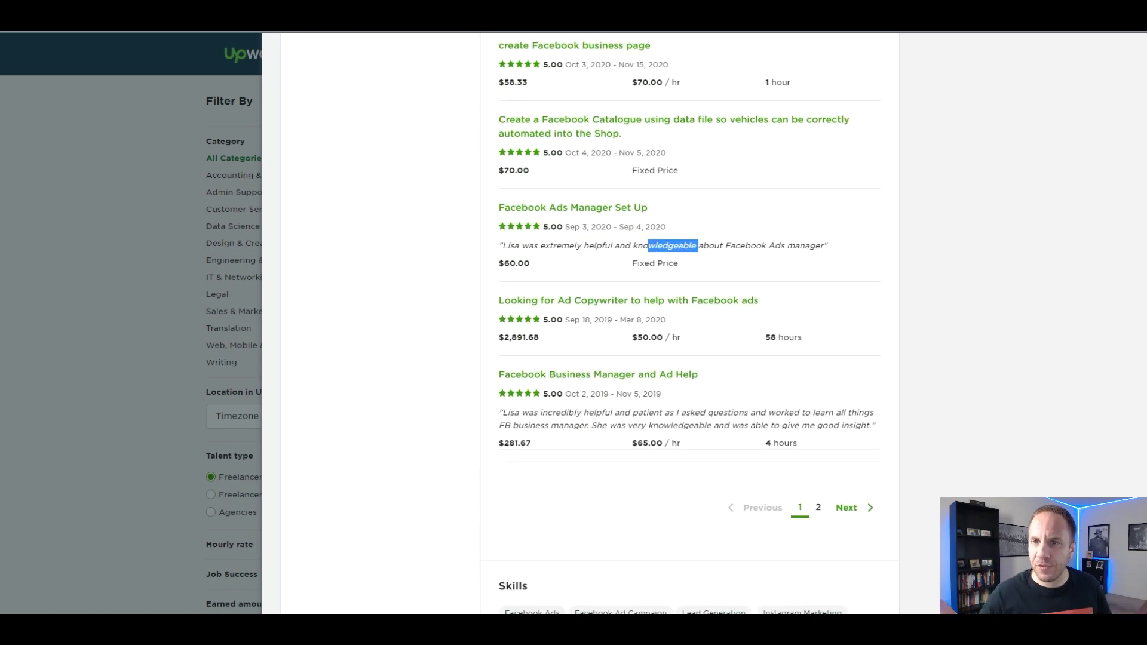
{"action": "key", "text": "Escape"}
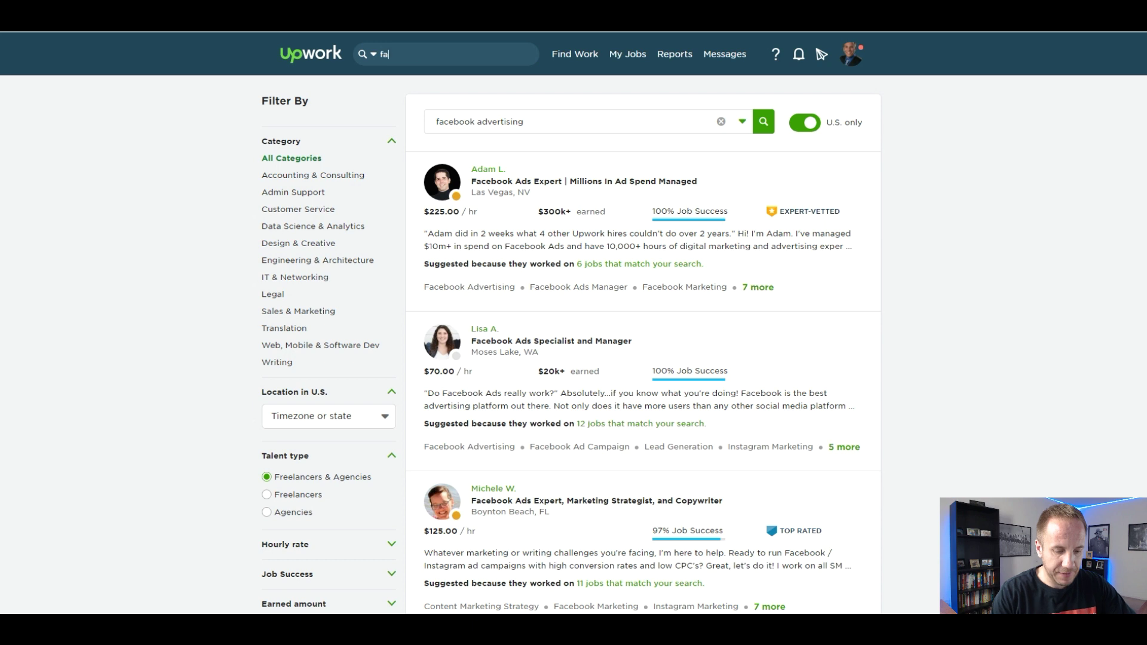
{"action": "type", "text": "facebook advertis"}
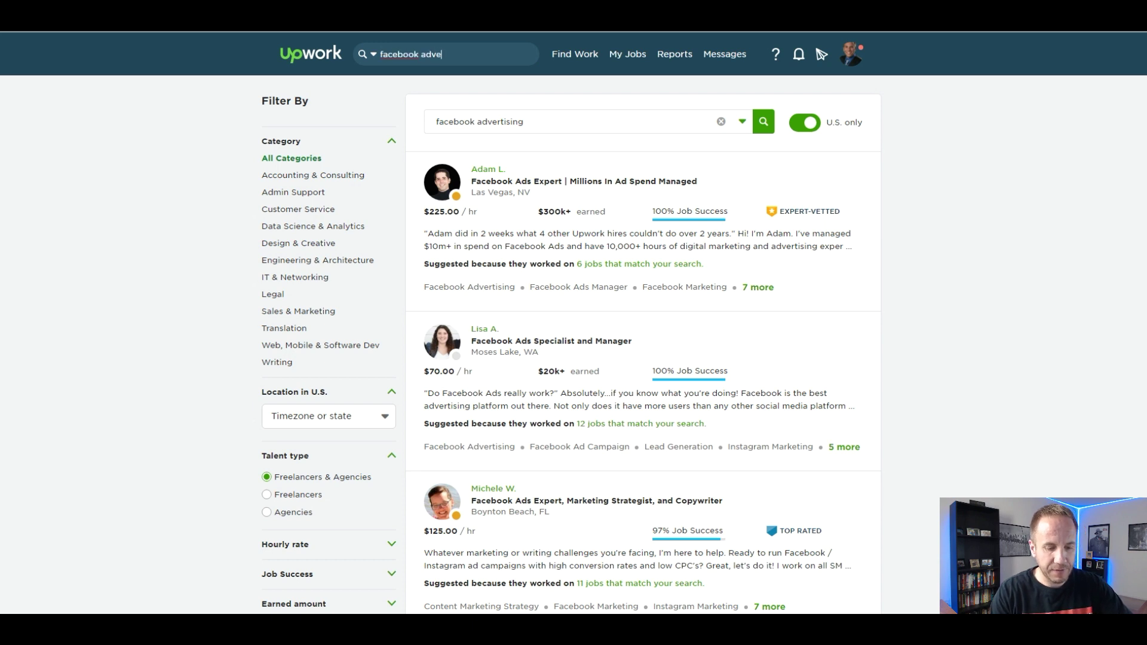
{"action": "type", "text": "ing"}
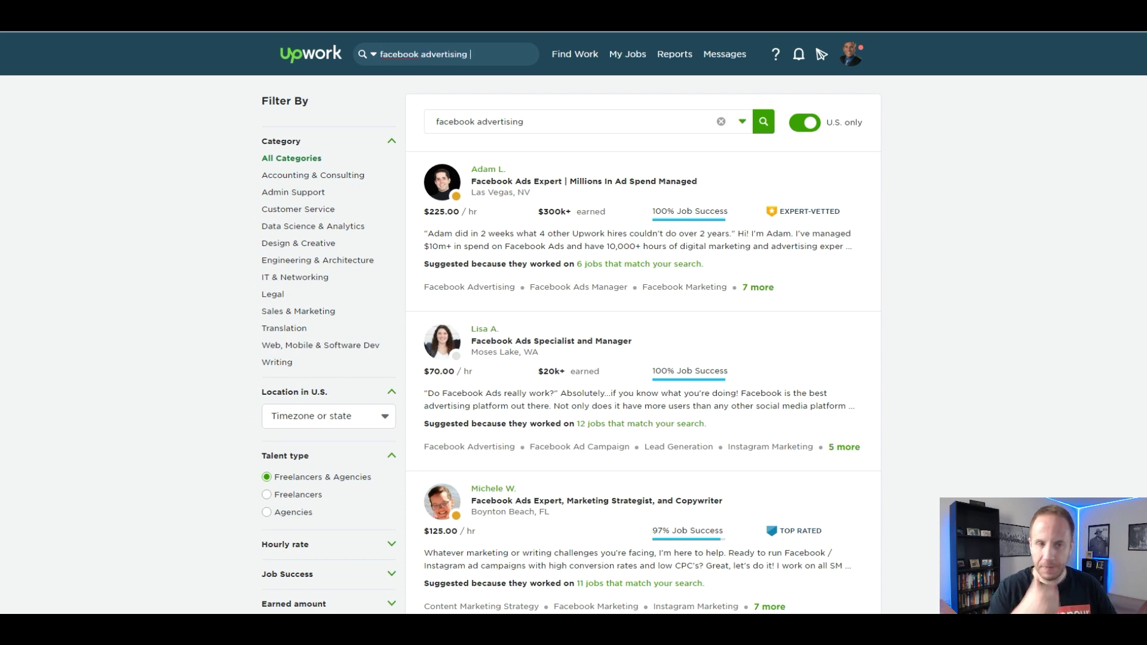
- Run the Upwork job search for 'facebook advertising', yielding 1,080 jobs
{"action": "key", "text": "Return"}
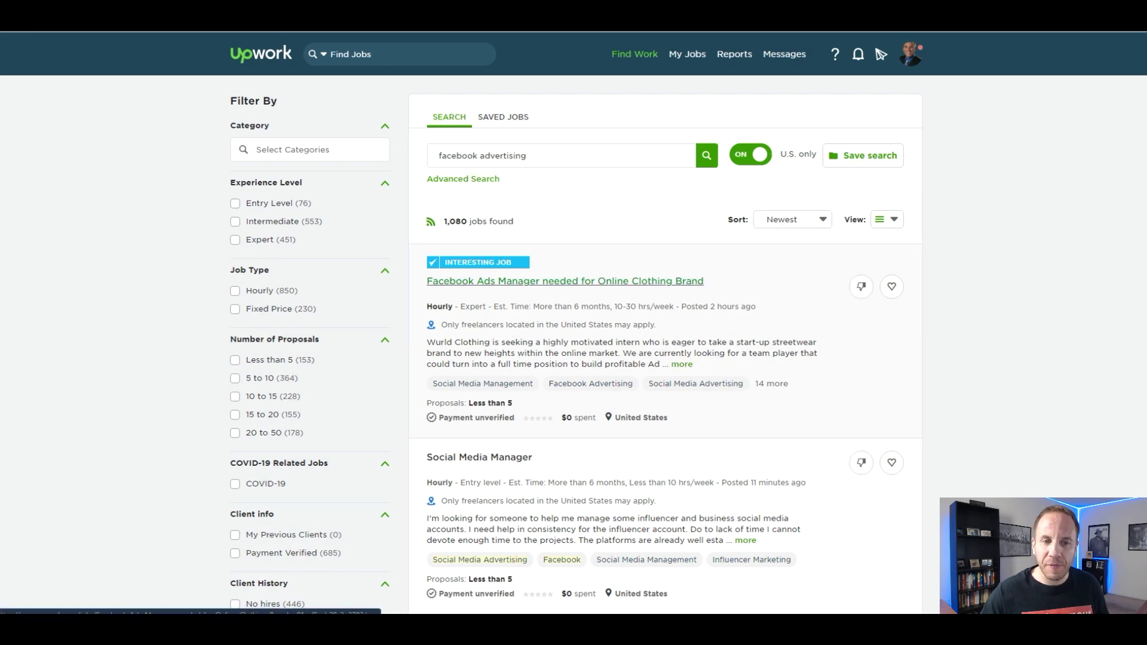
{"action": "left_click", "coordinate": [564, 280]}
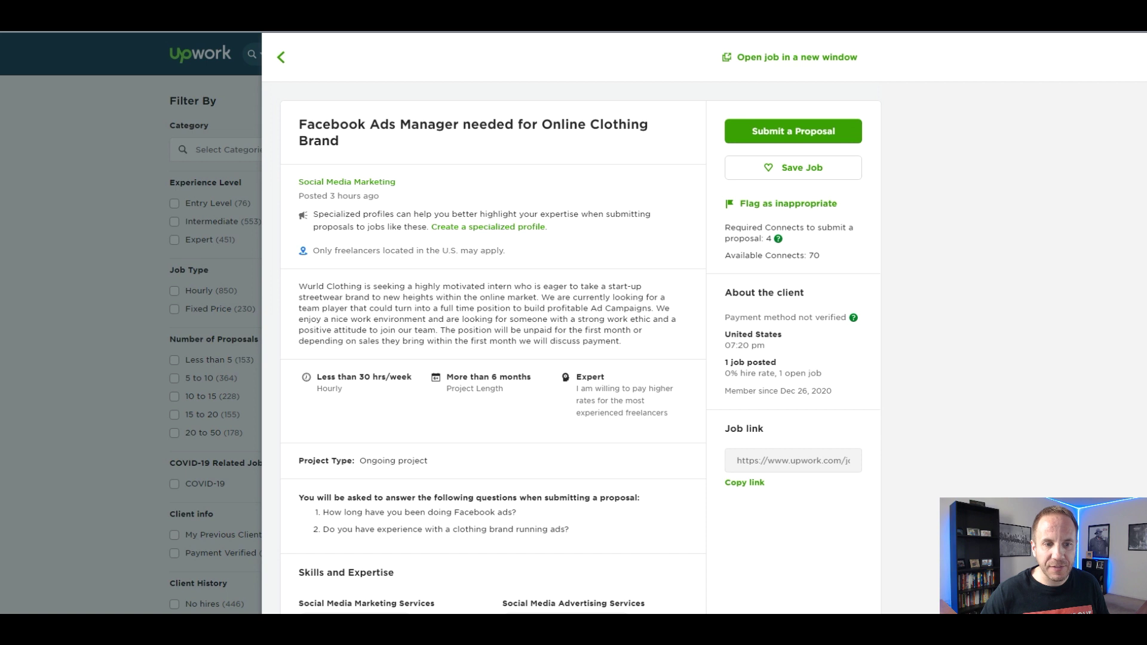
{"action": "left_click_drag", "start_coordinate": [316, 372], "coordinate": [521, 377]}
{"action": "left_click", "coordinate": [475, 394]}
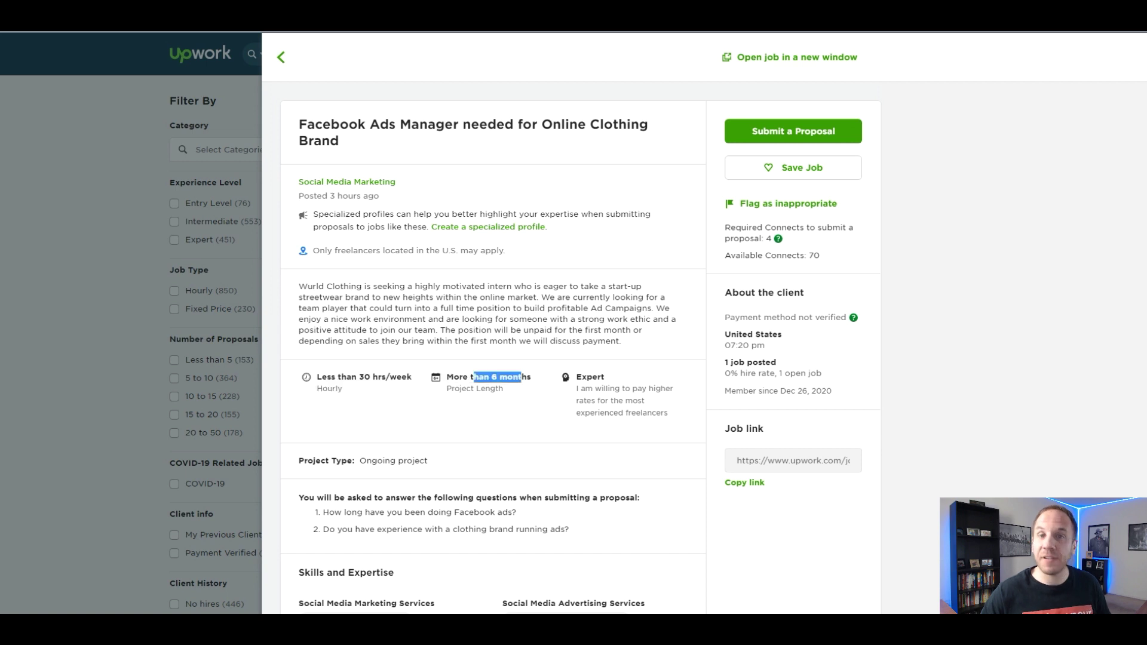
{"action": "scroll", "coordinate": [493, 358], "scroll_direction": "down", "scroll_amount": 1}
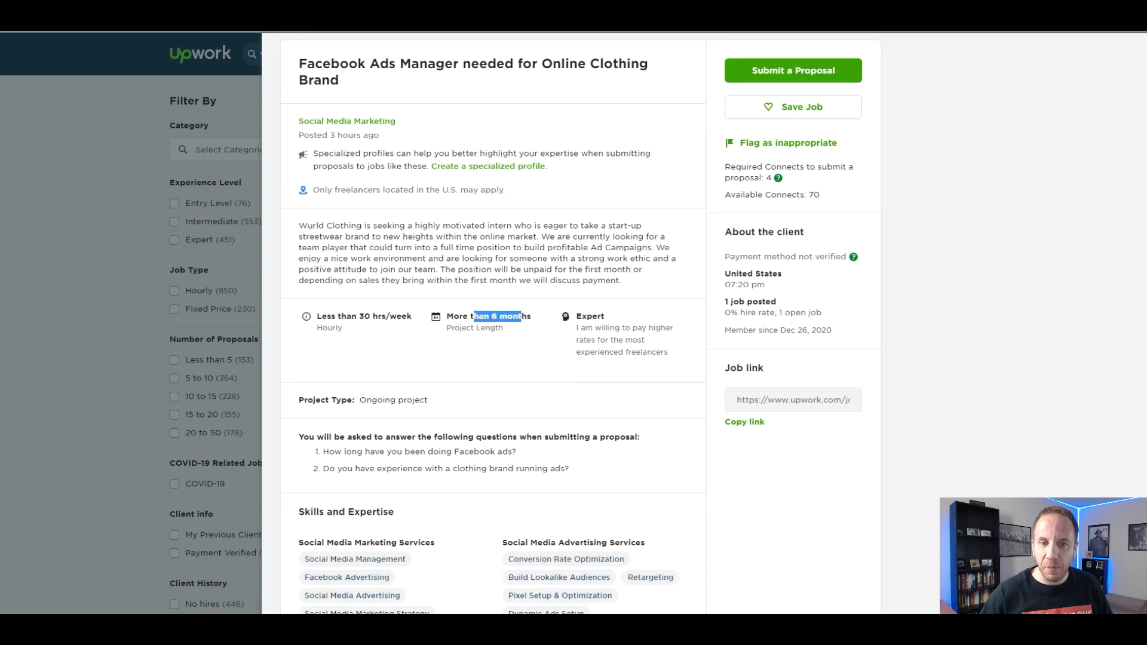
{"action": "left_click_drag", "start_coordinate": [585, 328], "coordinate": [644, 341]}
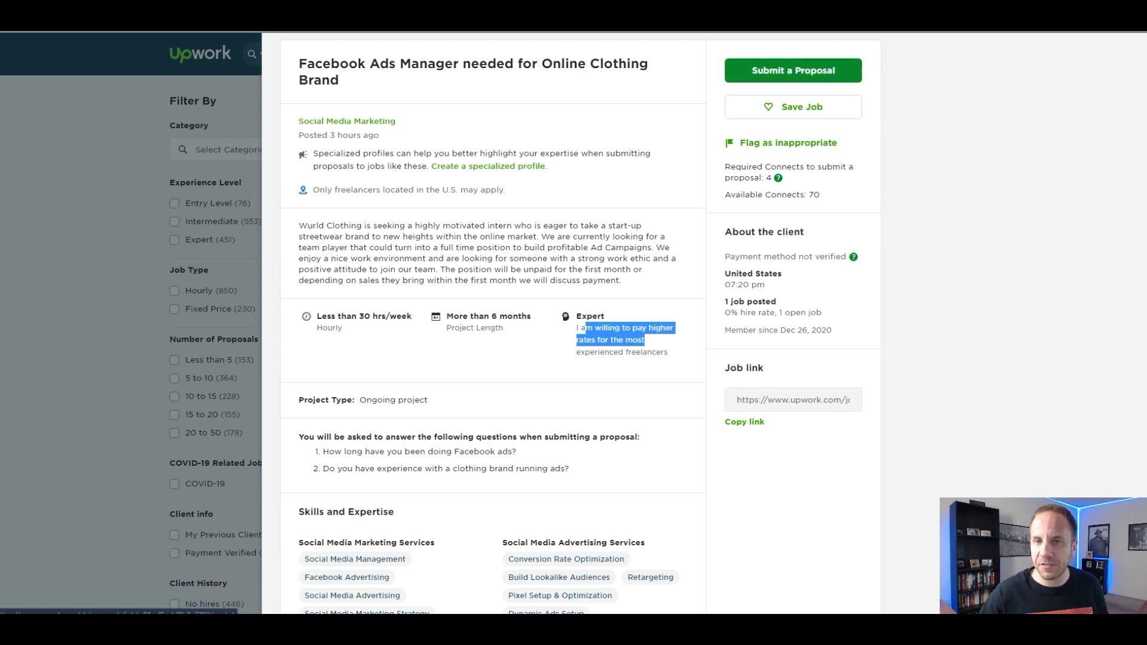
{"action": "scroll", "coordinate": [793, 70], "scroll_direction": "down", "scroll_amount": 1}
{"action": "scroll", "coordinate": [493, 322], "scroll_direction": "down", "scroll_amount": 2}
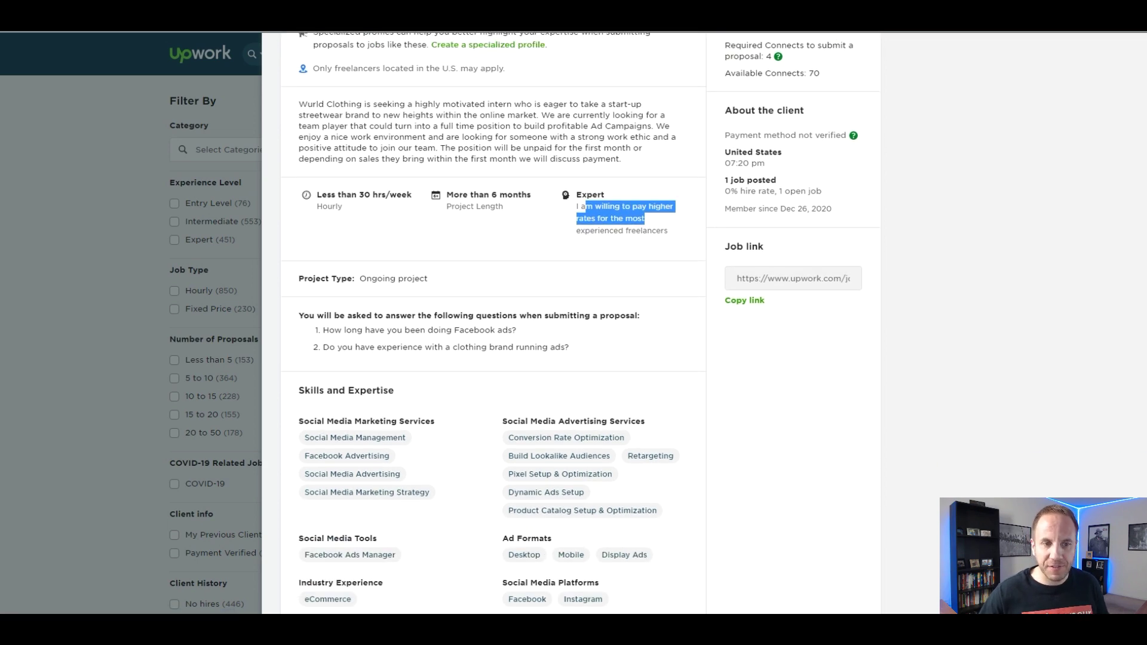
{"action": "key", "text": "Escape"}
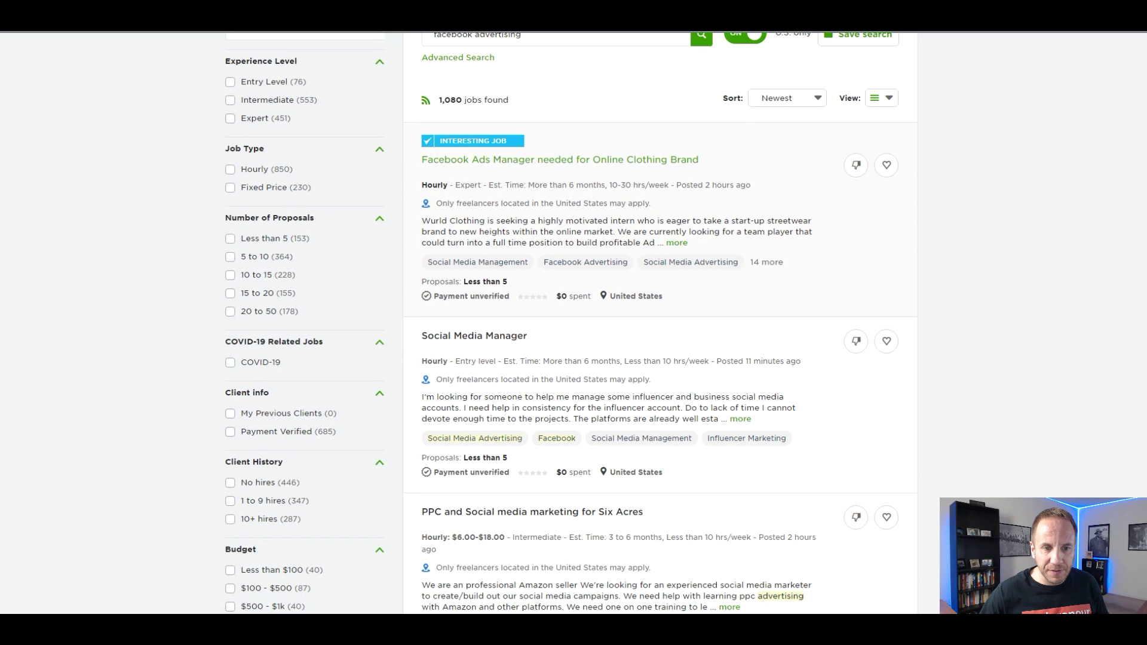
{"action": "left_click", "coordinate": [473, 336]}
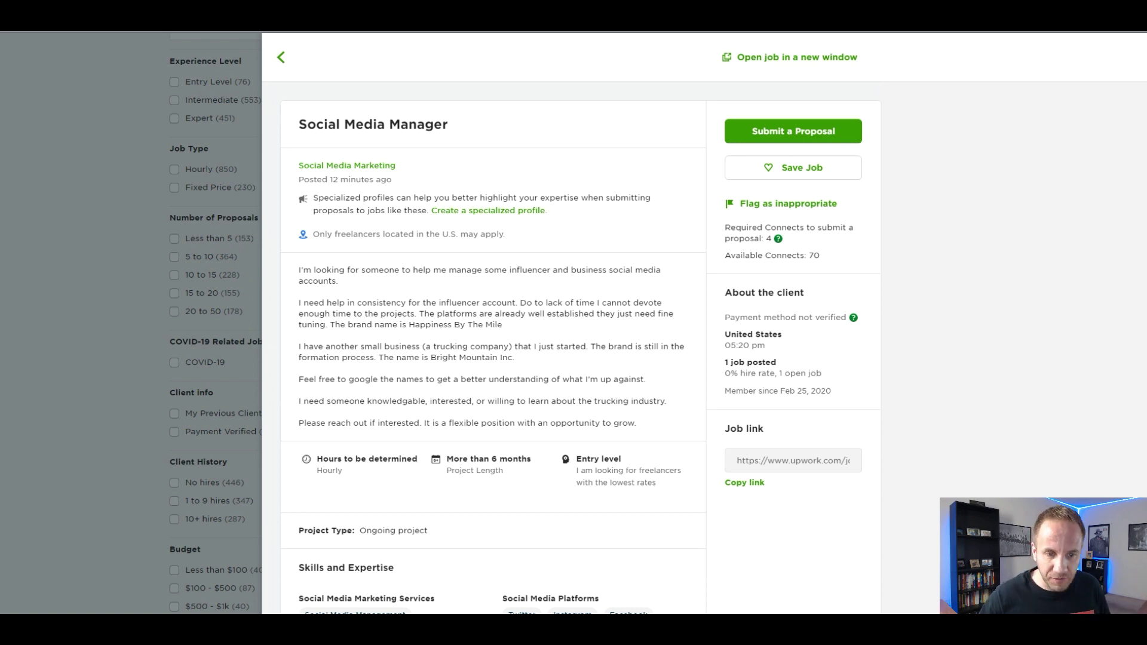
{"action": "scroll", "coordinate": [502, 359], "scroll_direction": "down", "scroll_amount": 2}
{"action": "left_click_drag", "start_coordinate": [581, 398], "coordinate": [622, 398]}
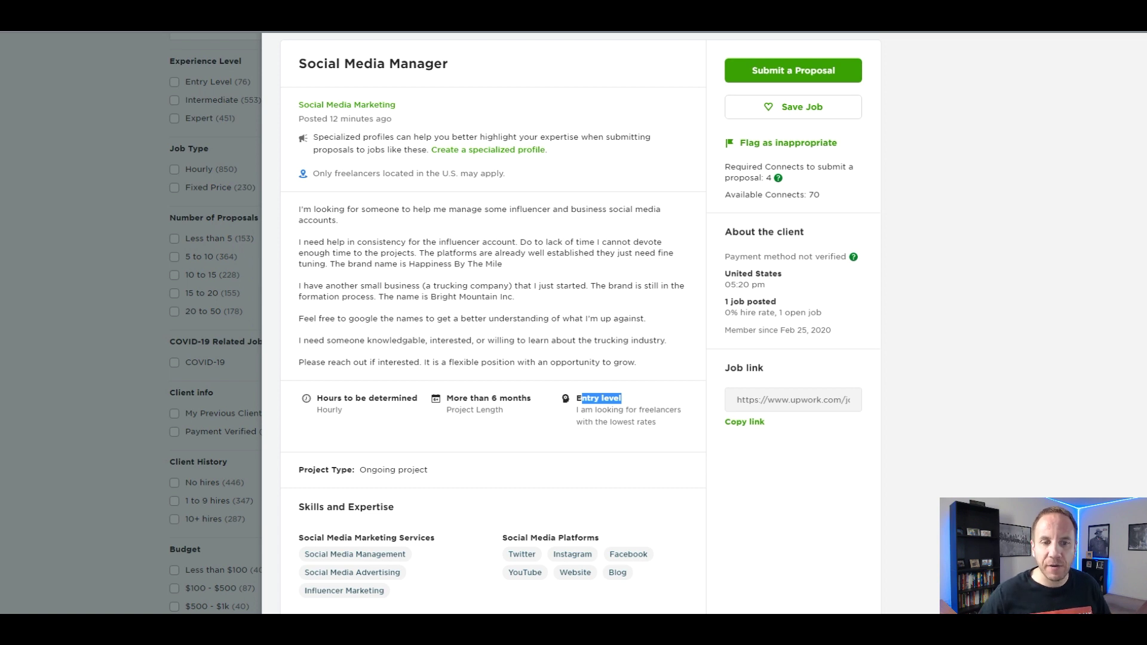
{"action": "left_click_drag", "start_coordinate": [459, 398], "coordinate": [499, 398]}
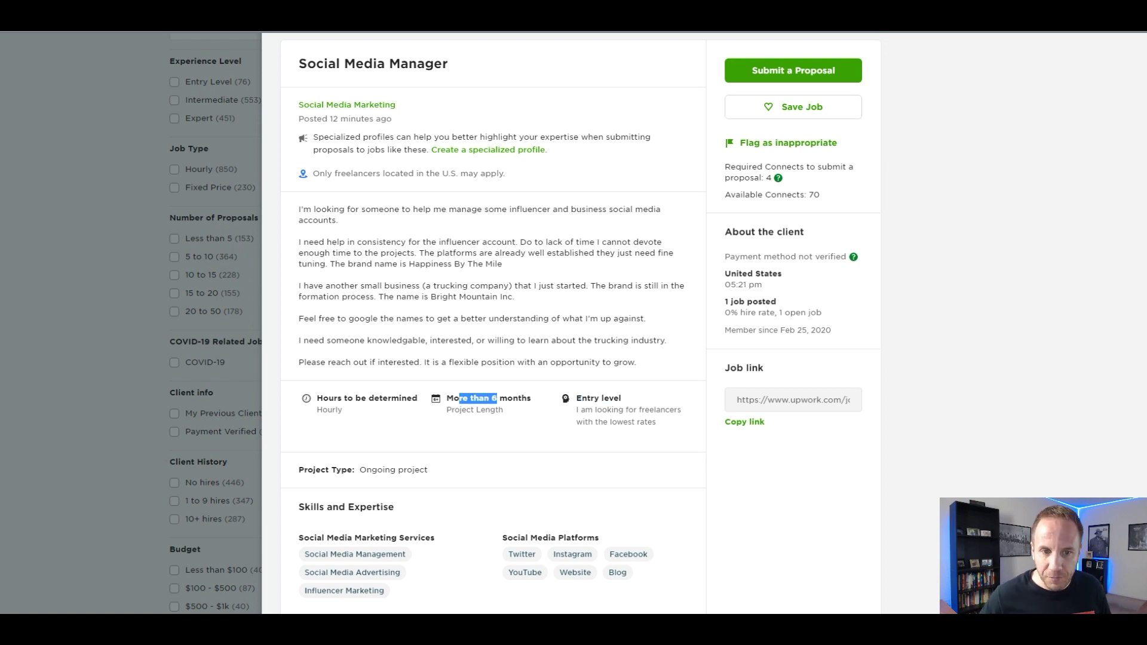
{"action": "scroll", "coordinate": [502, 359], "scroll_direction": "down", "scroll_amount": 2}
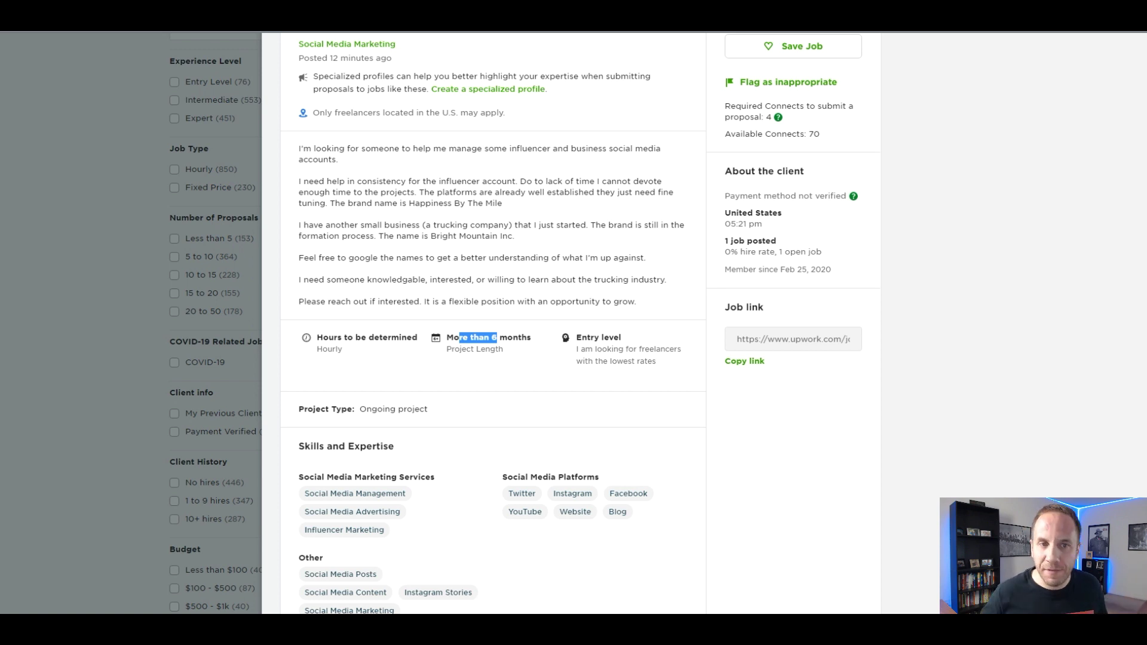
{"action": "scroll", "coordinate": [503, 358], "scroll_direction": "up", "scroll_amount": 3}
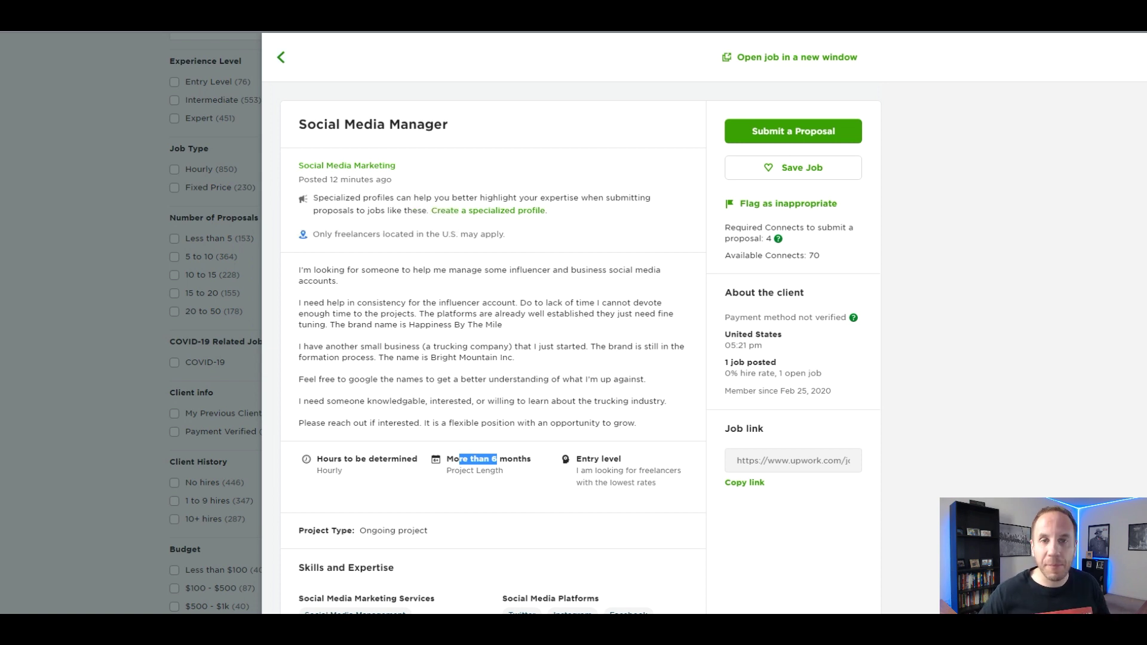
{"action": "key", "text": "Escape"}
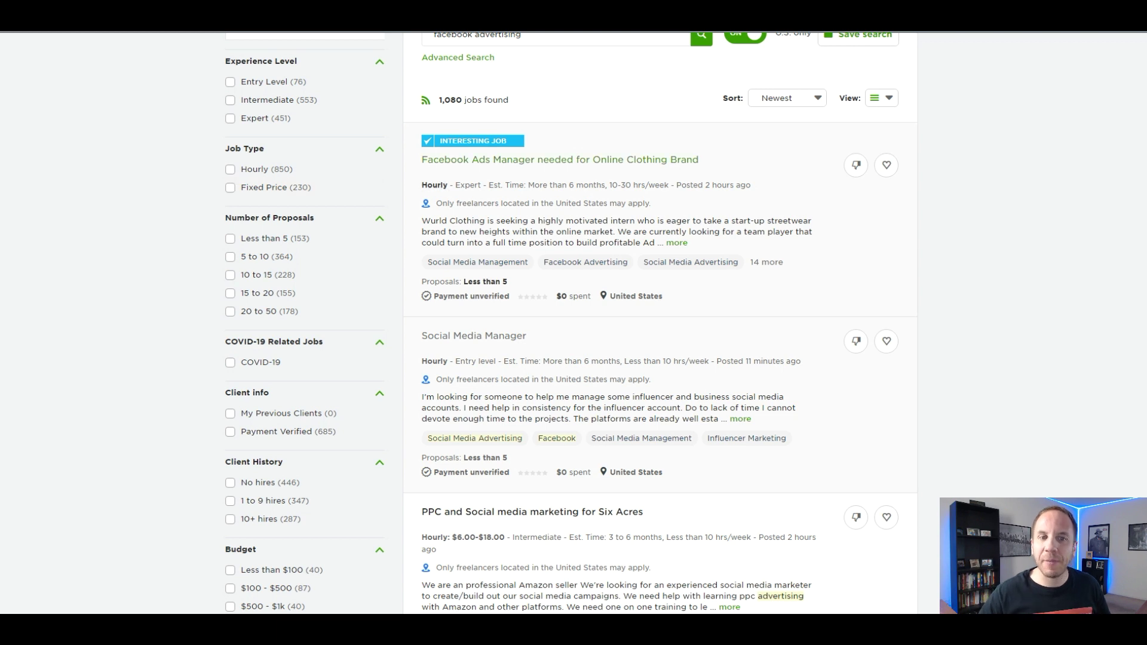
{"action": "scroll", "coordinate": [573, 323], "scroll_direction": "down", "scroll_amount": 3}
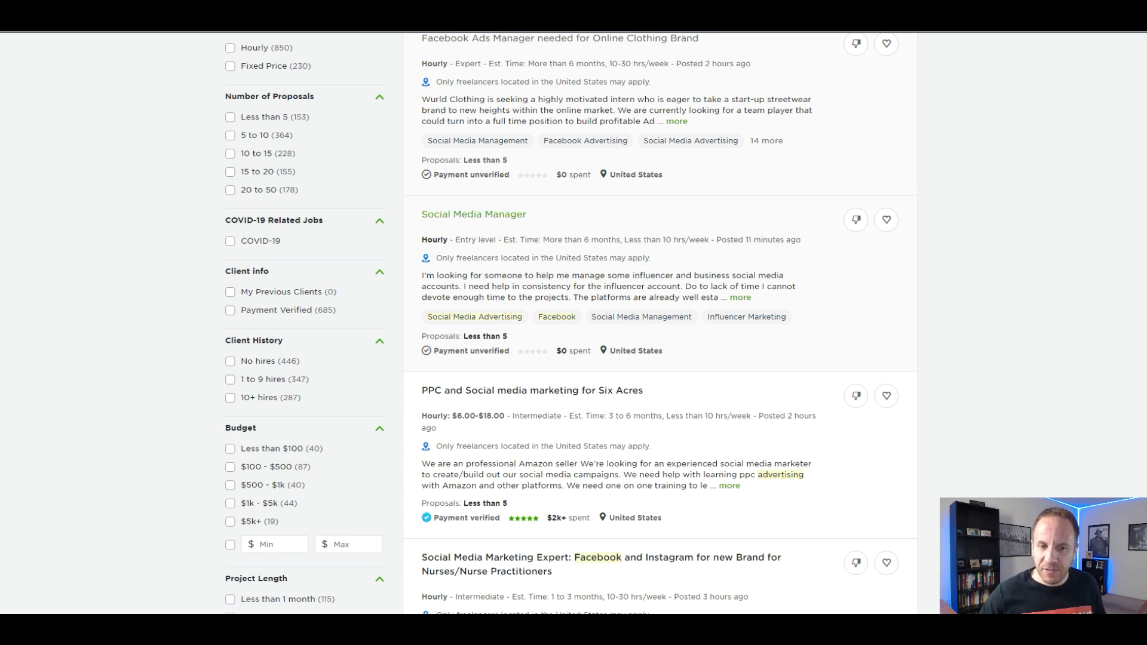
{"action": "scroll", "coordinate": [573, 322], "scroll_direction": "down", "scroll_amount": 1}
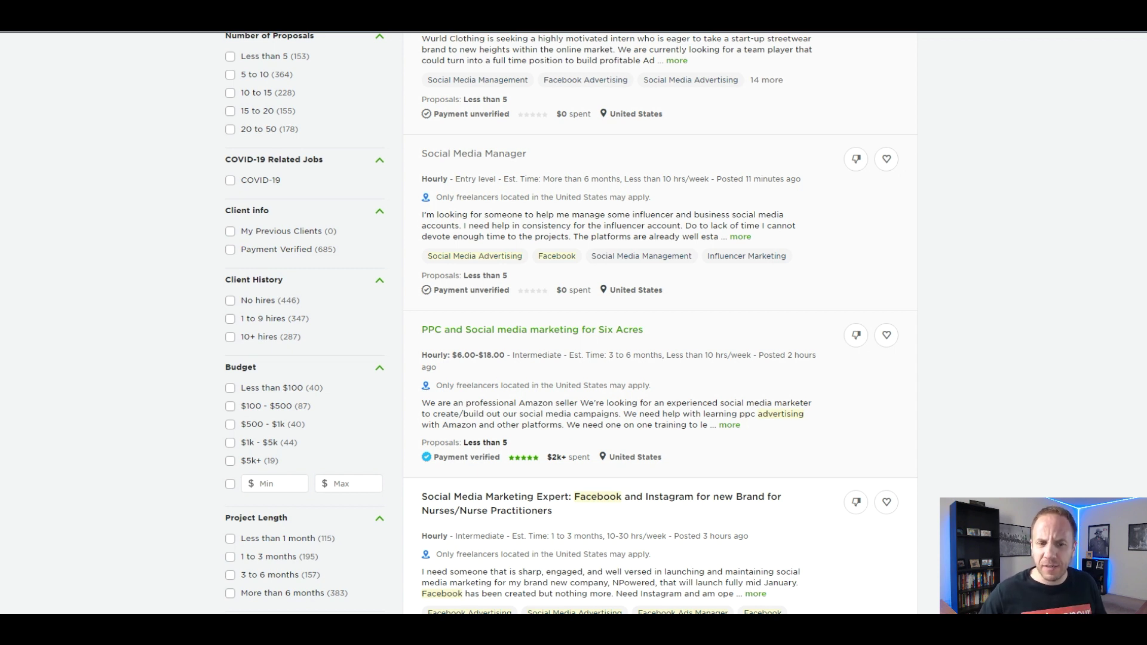
{"action": "scroll", "coordinate": [574, 322], "scroll_direction": "up", "scroll_amount": 5}
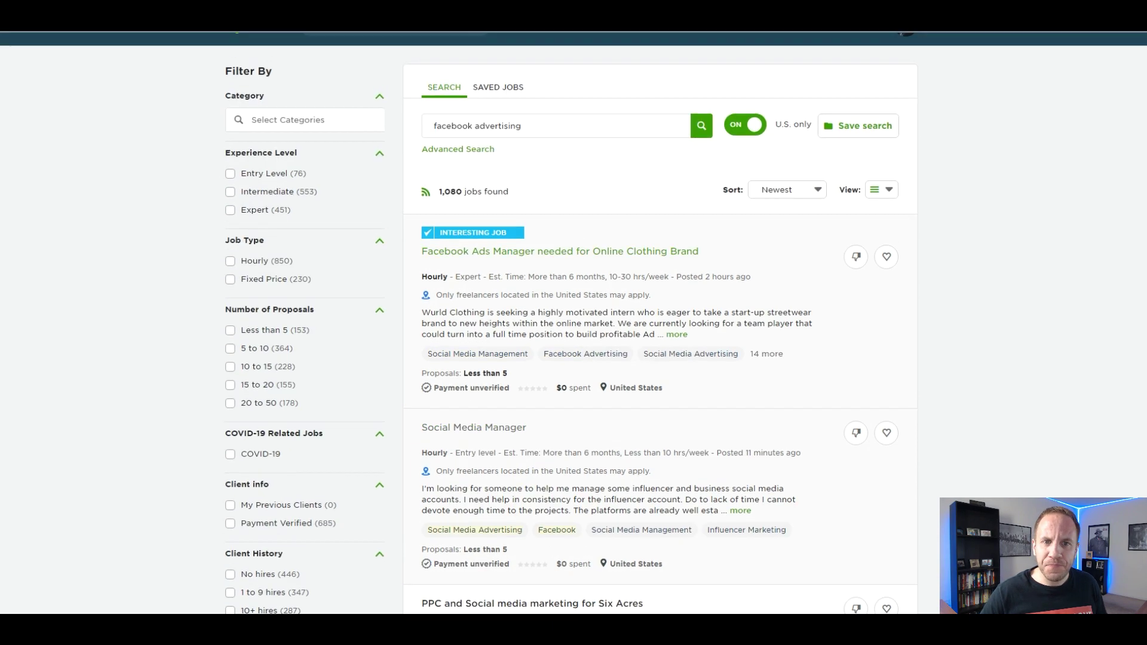
{"action": "scroll", "coordinate": [573, 323], "scroll_direction": "down", "scroll_amount": 3}
{"action": "scroll", "coordinate": [574, 322], "scroll_direction": "down", "scroll_amount": 3}
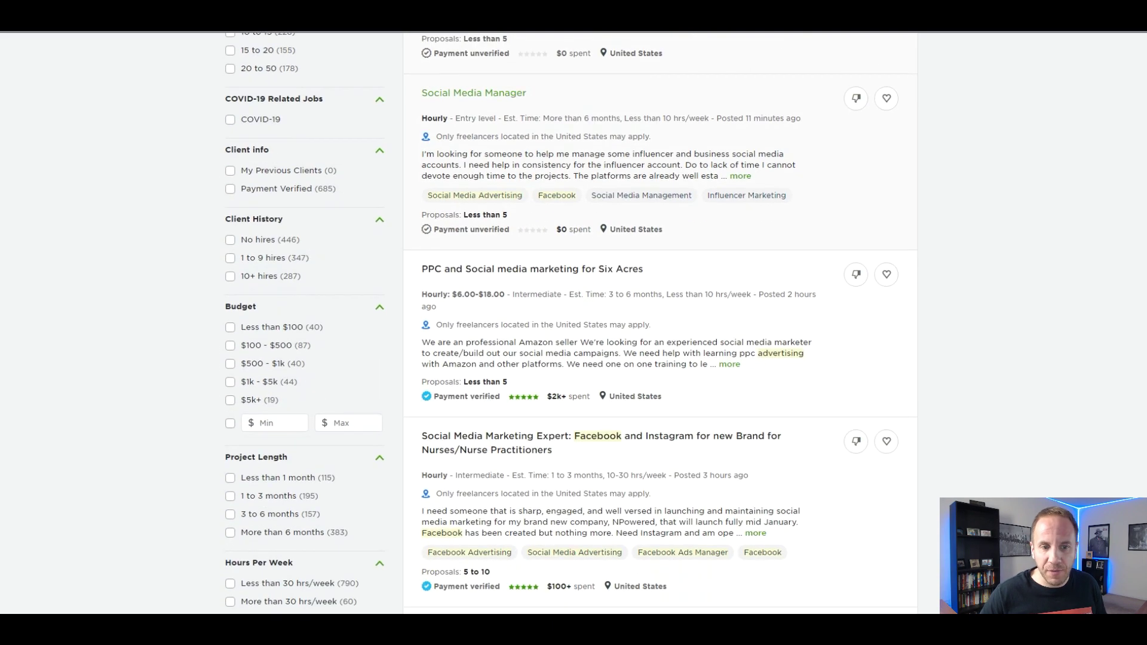
{"action": "scroll", "coordinate": [574, 323], "scroll_direction": "down", "scroll_amount": 3}
{"action": "scroll", "coordinate": [574, 323], "scroll_direction": "down", "scroll_amount": 2}
{"action": "scroll", "coordinate": [574, 323], "scroll_direction": "down", "scroll_amount": 2}
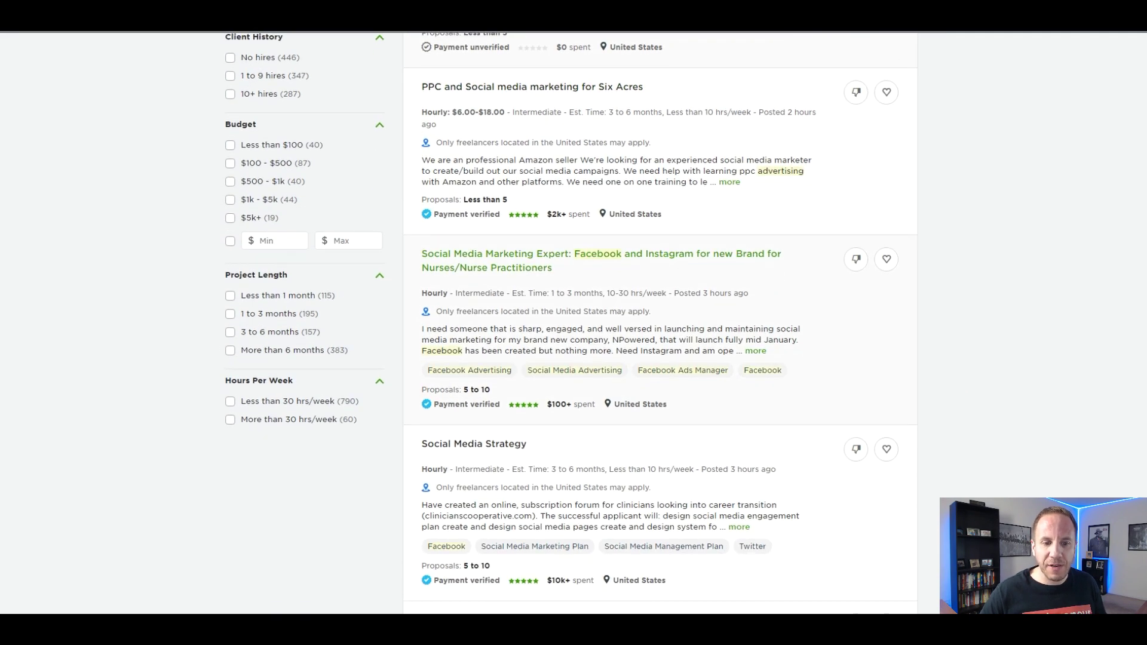
{"action": "scroll", "coordinate": [574, 323], "scroll_direction": "down", "scroll_amount": 2}
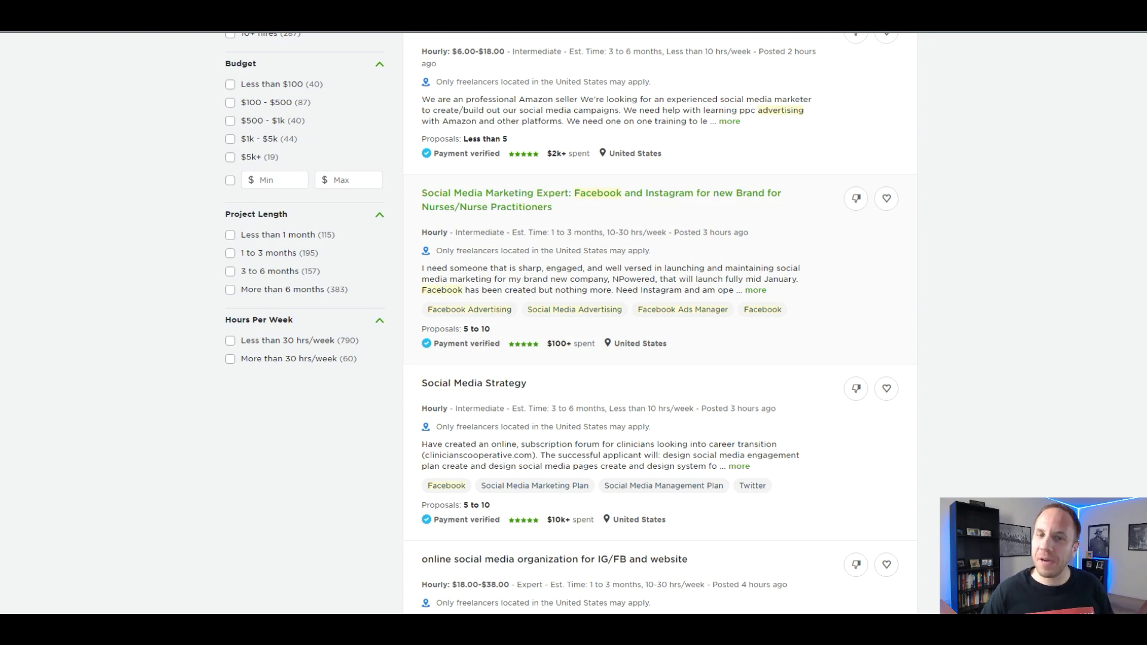
{"action": "scroll", "coordinate": [573, 322], "scroll_direction": "down", "scroll_amount": 2}
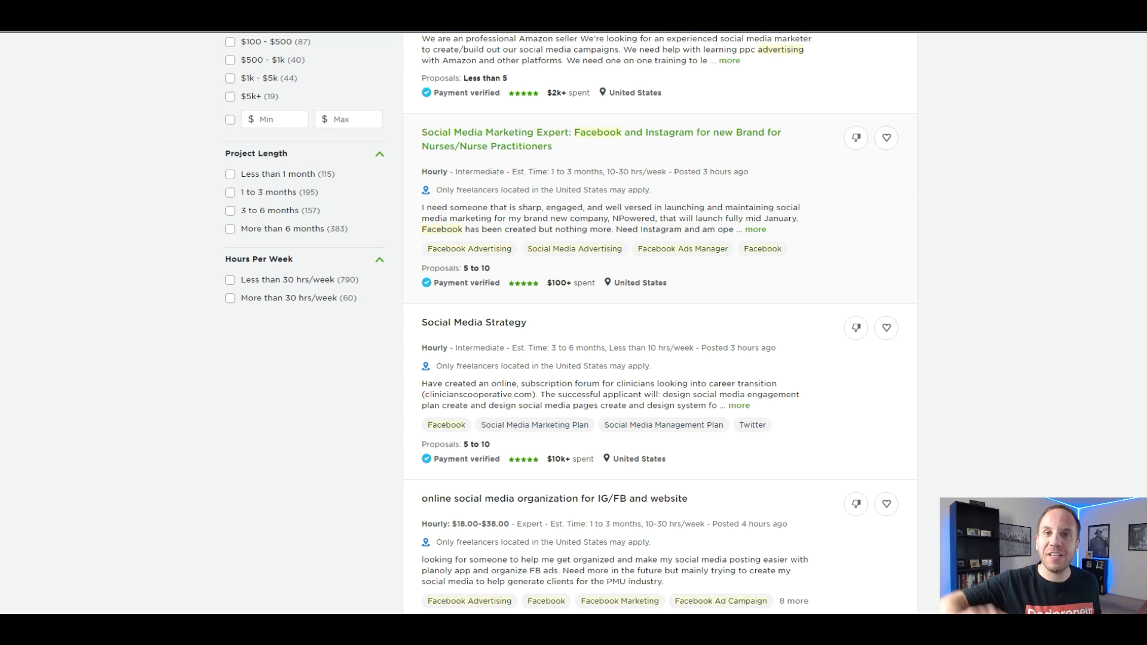
{"action": "scroll", "coordinate": [574, 359], "scroll_direction": "down", "scroll_amount": 2}
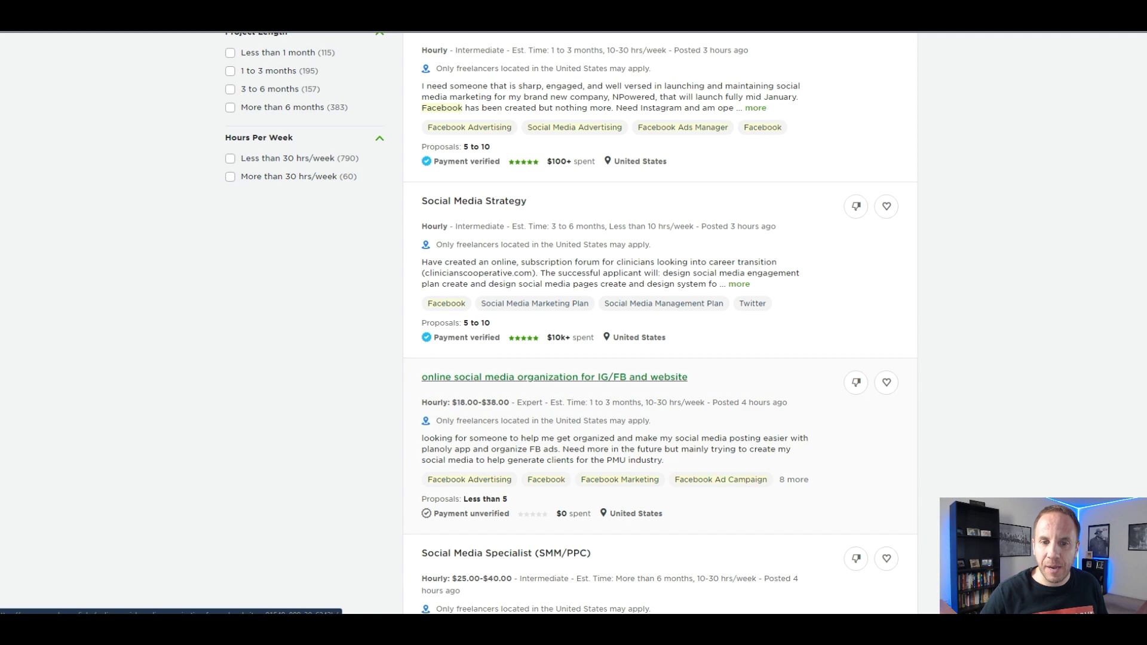
{"action": "left_click", "coordinate": [553, 377]}
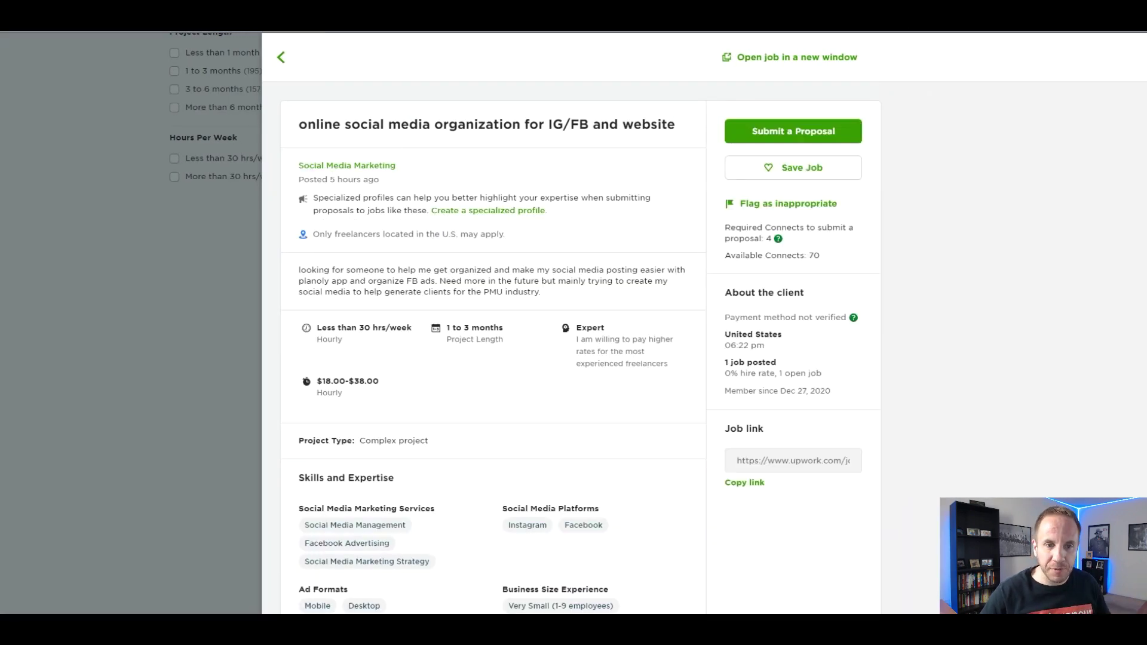
{"action": "left_click_drag", "start_coordinate": [321, 328], "coordinate": [410, 328]}
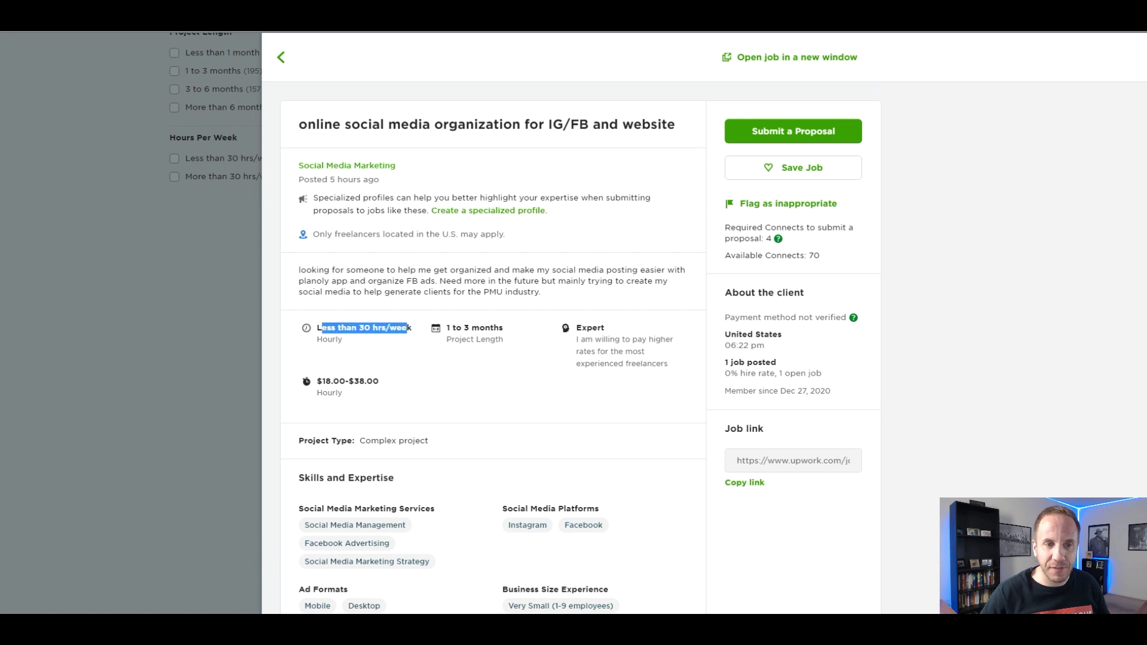
{"action": "scroll", "coordinate": [410, 328], "scroll_direction": "down", "scroll_amount": 5}
{"action": "scroll", "coordinate": [410, 328], "scroll_direction": "down", "scroll_amount": 5}
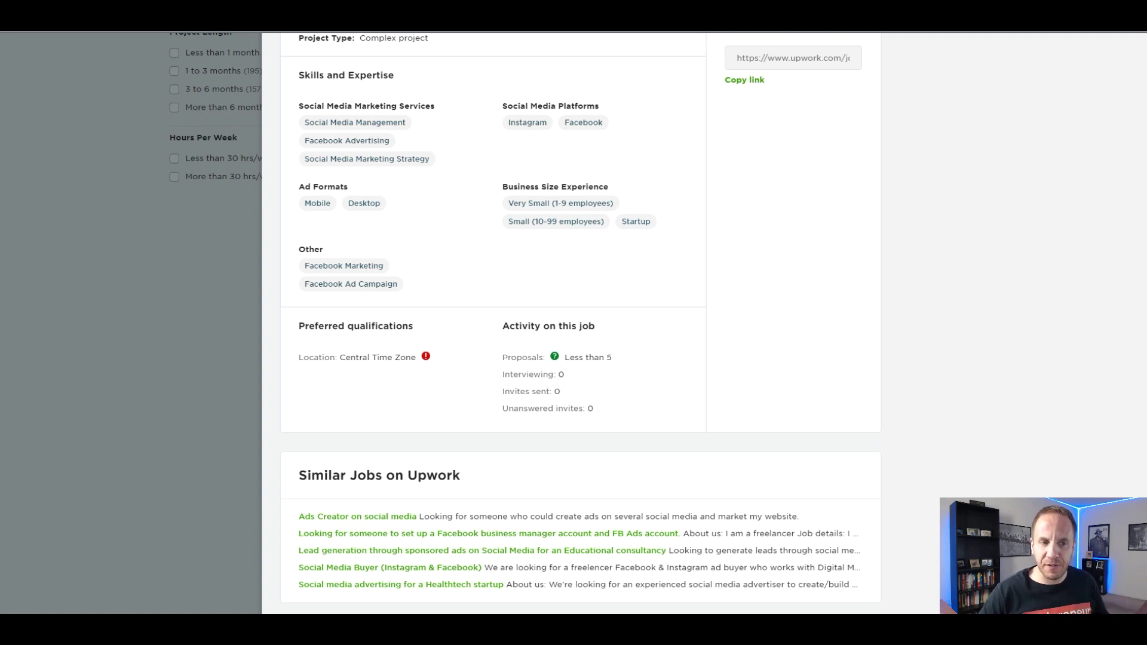
{"action": "left_click_drag", "start_coordinate": [413, 326], "coordinate": [325, 327]}
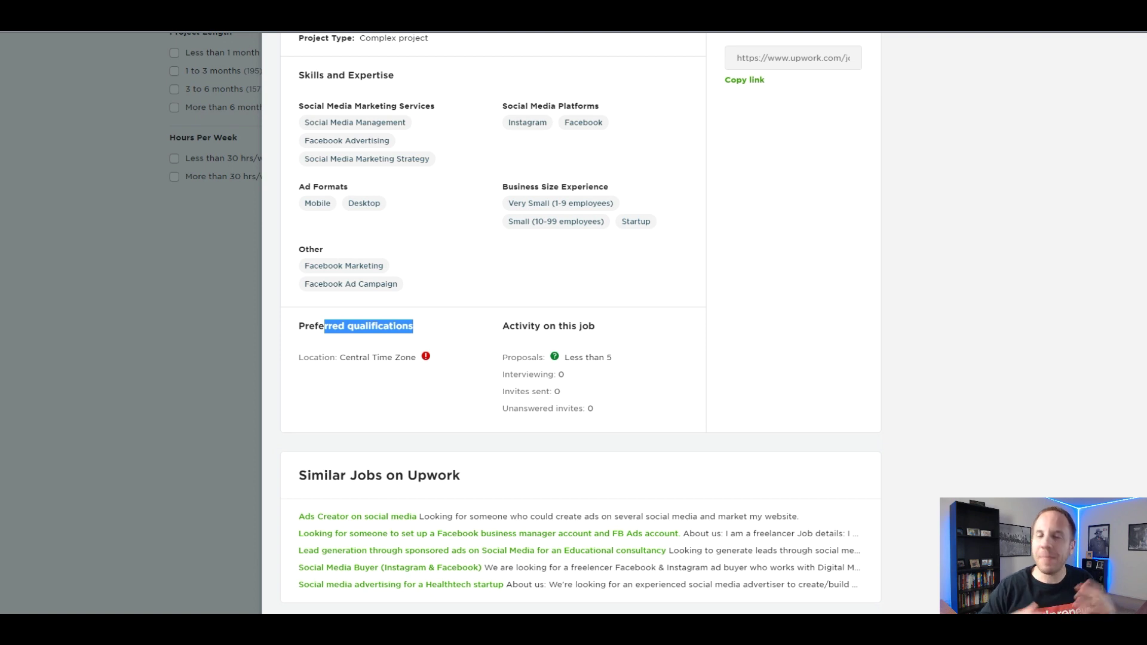
{"action": "scroll", "coordinate": [493, 359], "scroll_direction": "up", "scroll_amount": 10}
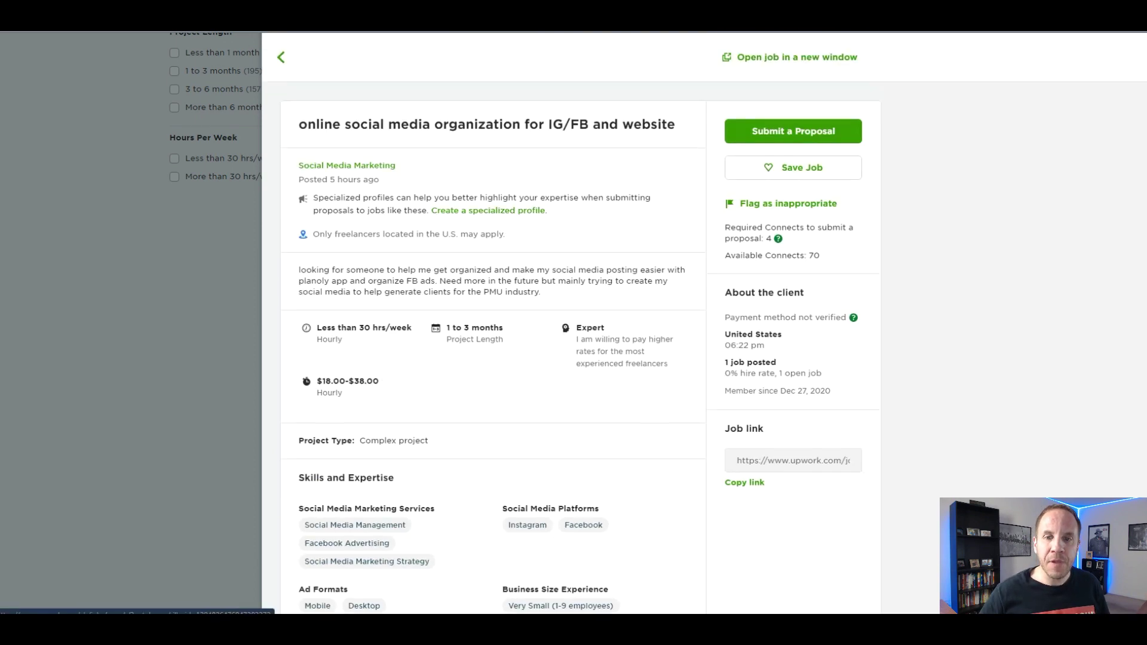
{"action": "key", "text": "Escape"}
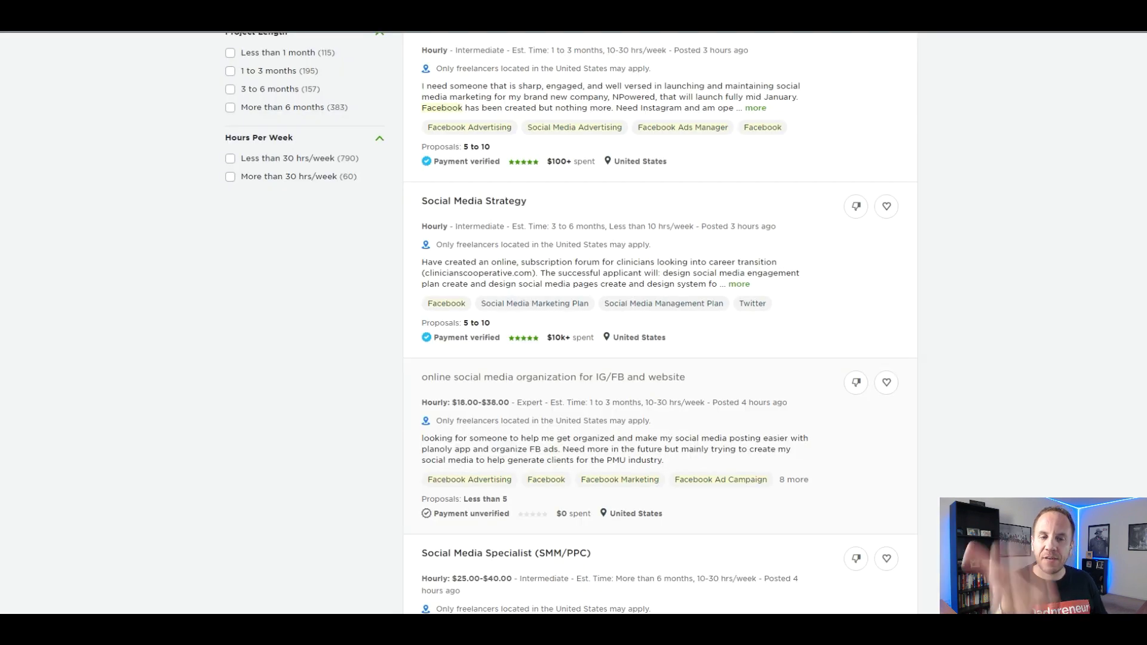
{"action": "scroll", "coordinate": [574, 324], "scroll_direction": "up", "scroll_amount": 3}
{"action": "scroll", "coordinate": [573, 323], "scroll_direction": "up", "scroll_amount": 3}
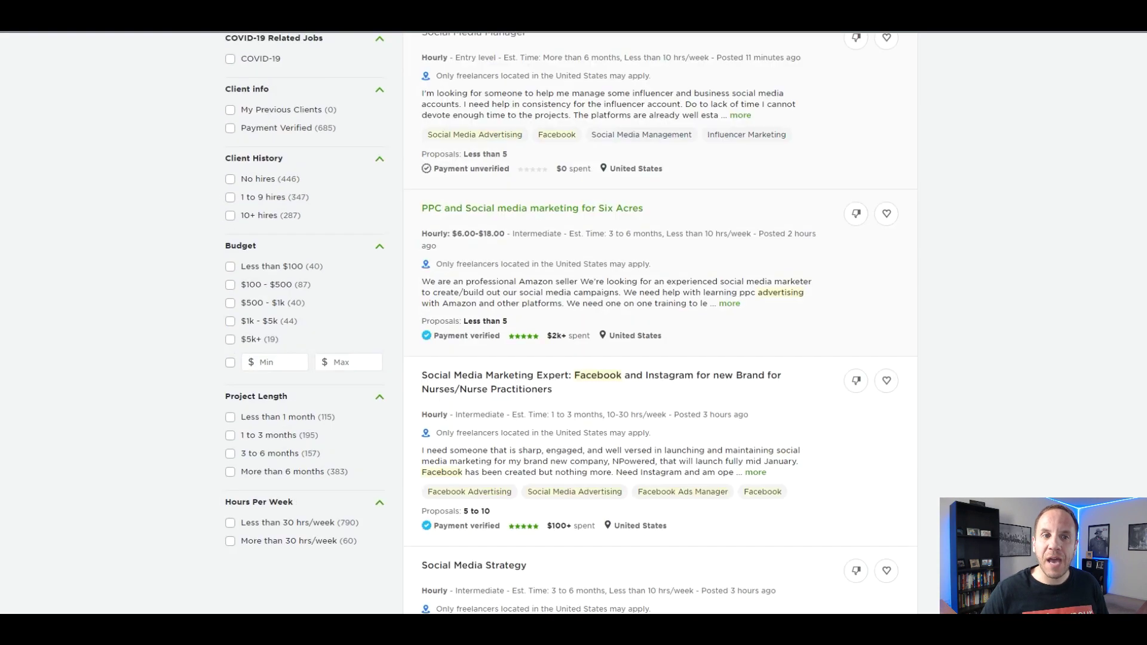
{"action": "scroll", "coordinate": [573, 323], "scroll_direction": "up", "scroll_amount": 3}
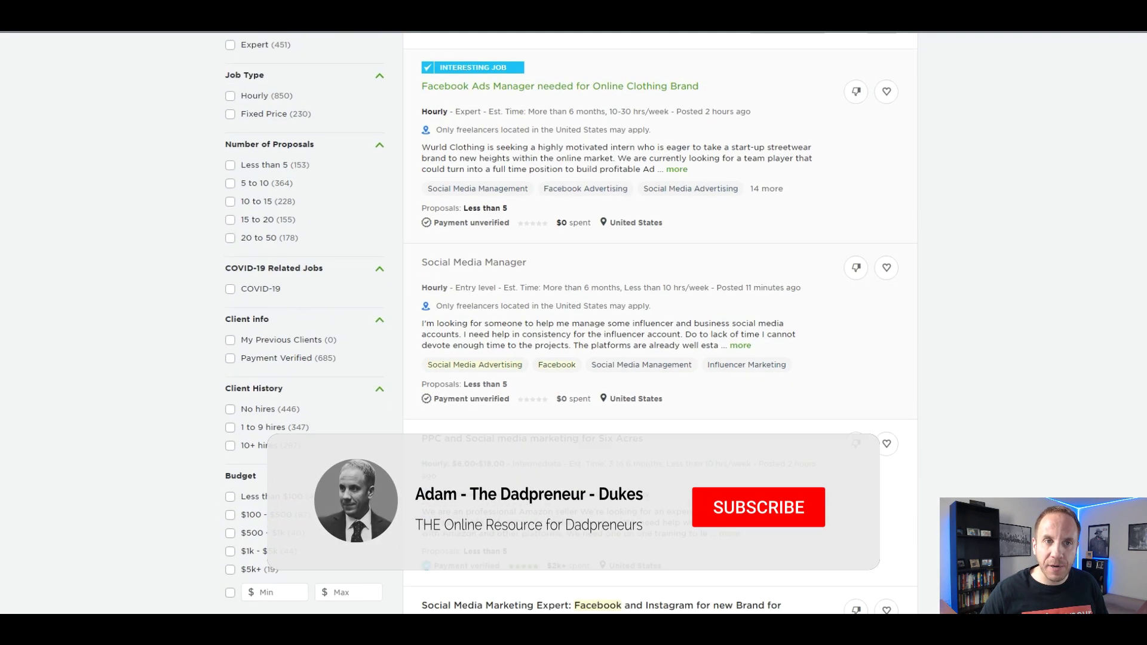
{"action": "scroll", "coordinate": [573, 323], "scroll_direction": "up", "scroll_amount": 2}
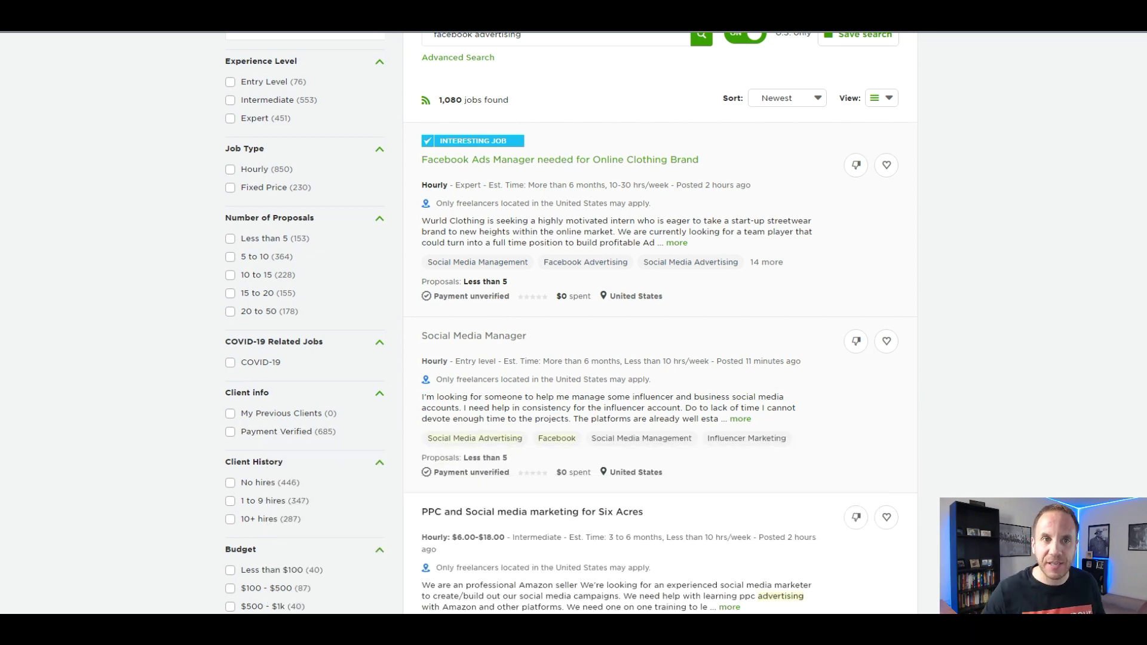
{"action": "scroll", "coordinate": [573, 323], "scroll_direction": "up", "scroll_amount": 3}
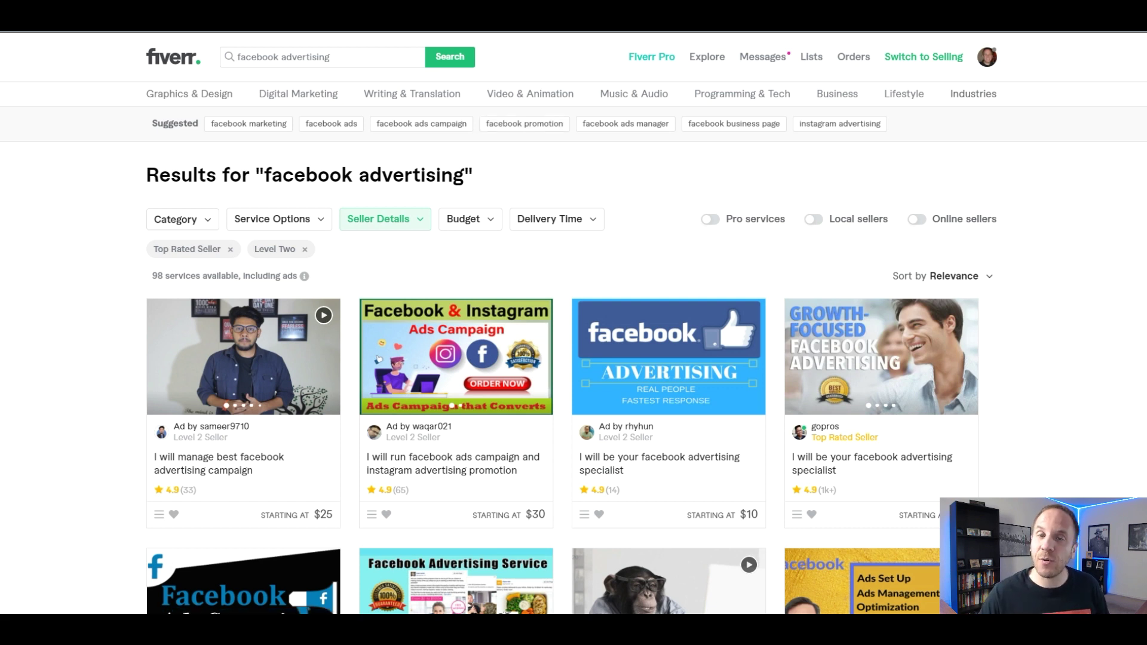
{"action": "scroll", "coordinate": [378, 298], "scroll_direction": "down", "scroll_amount": 1}
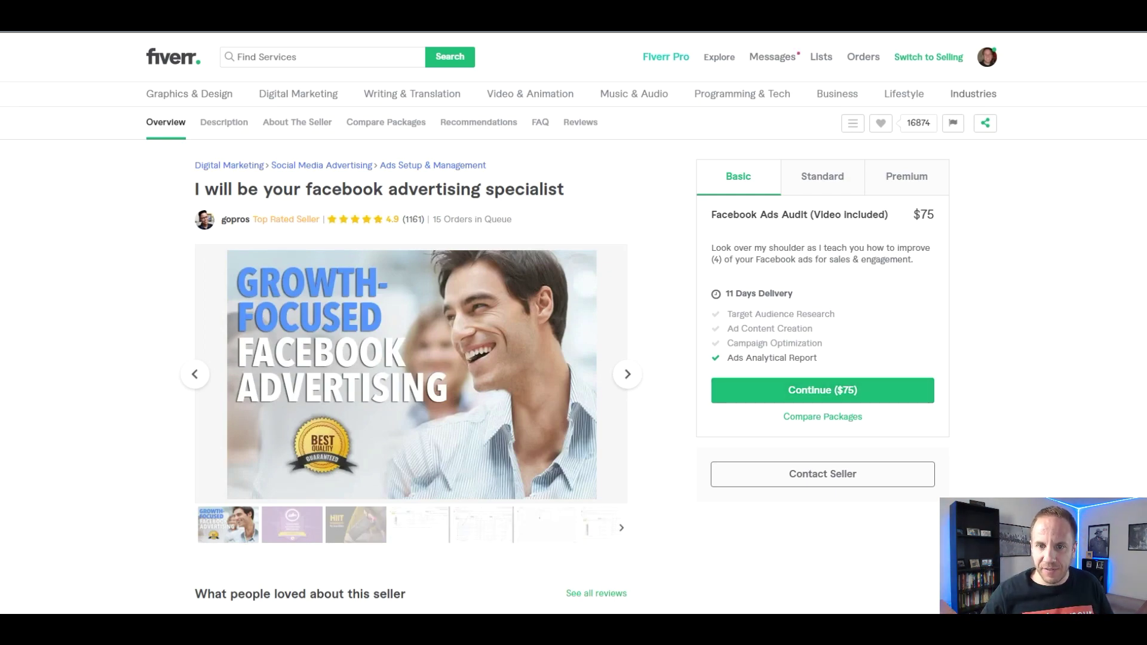
- Compare the $135 Standard and $175 Premium packages, finishing on Premium
{"action": "left_click", "coordinate": [822, 176]}
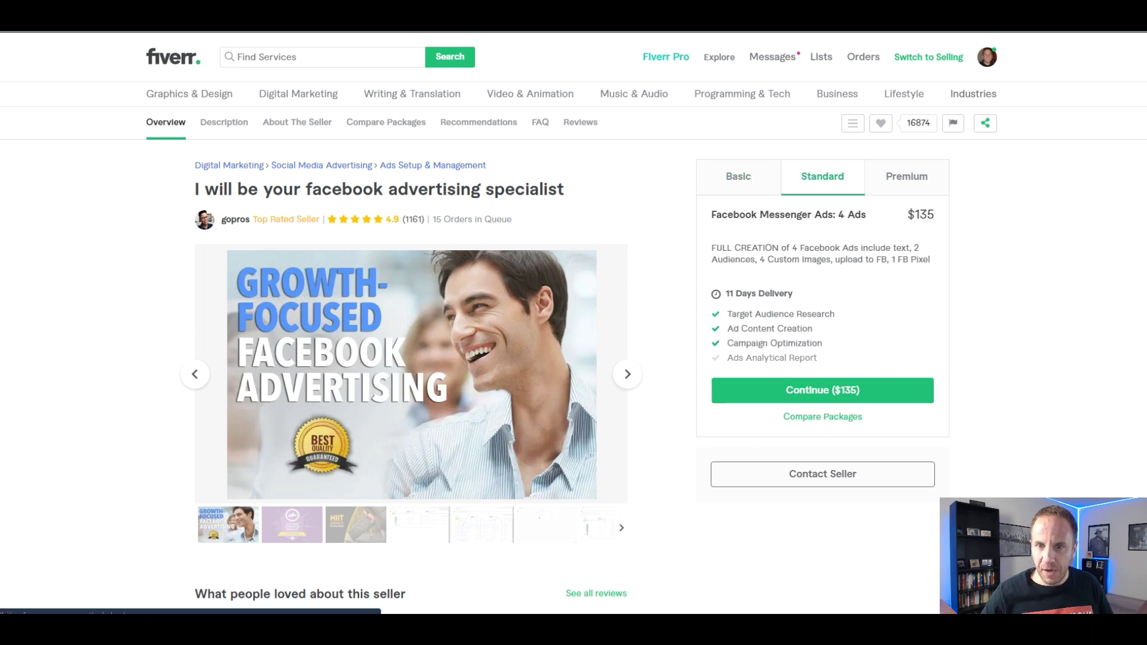
{"action": "left_click", "coordinate": [906, 175]}
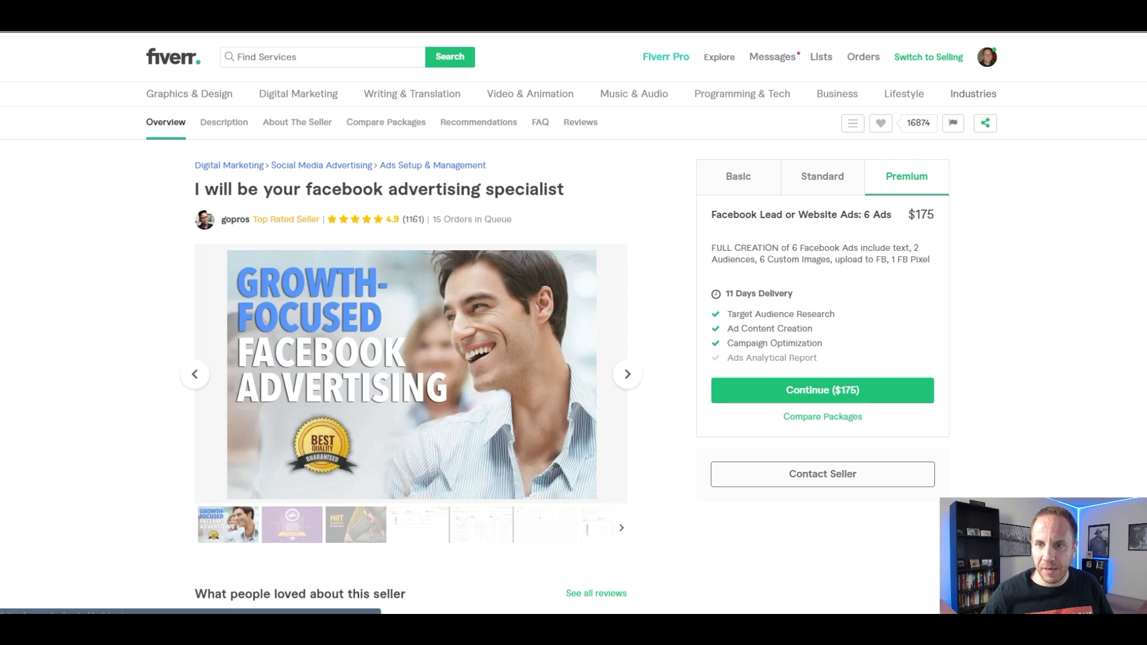
{"action": "left_click", "coordinate": [822, 176]}
{"action": "left_click", "coordinate": [906, 176]}
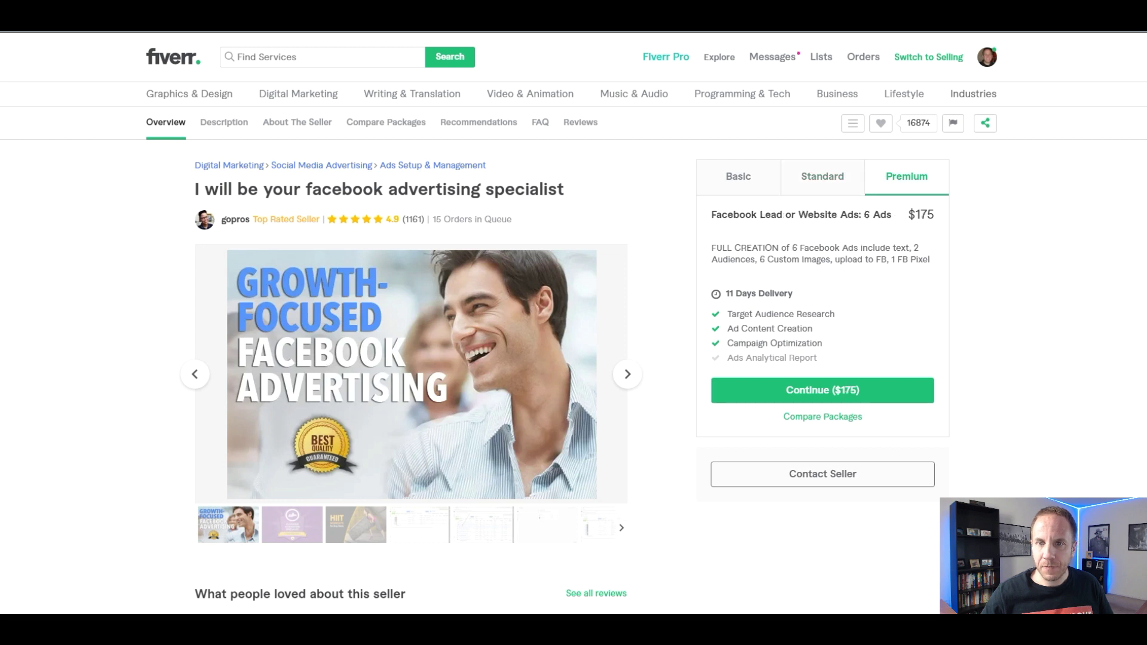
{"action": "left_click", "coordinate": [821, 176]}
{"action": "left_click", "coordinate": [905, 176]}
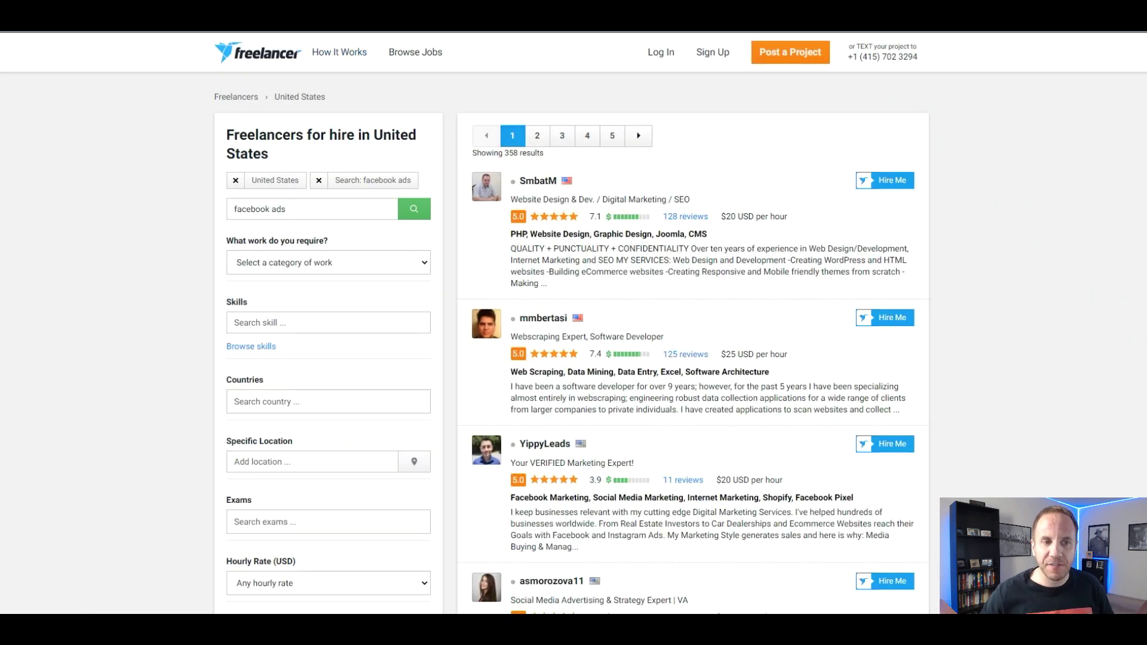
- Search Freelancer.com for 'facebook advertising', correcting the misspelled 'advertiting'
{"action": "left_click", "coordinate": [312, 209]}
{"action": "key", "text": "BackSpace"}
{"action": "key", "text": "BackSpace"}
{"action": "type", "text": "ver"}
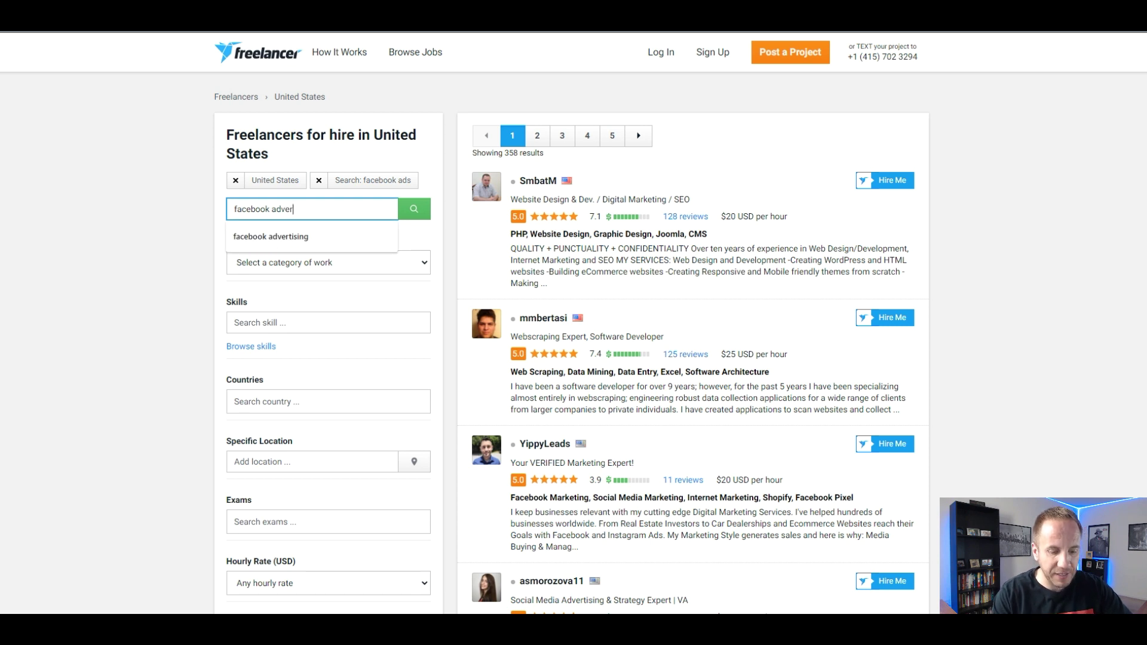
{"action": "type", "text": "titing"}
{"action": "key", "text": "Return"}
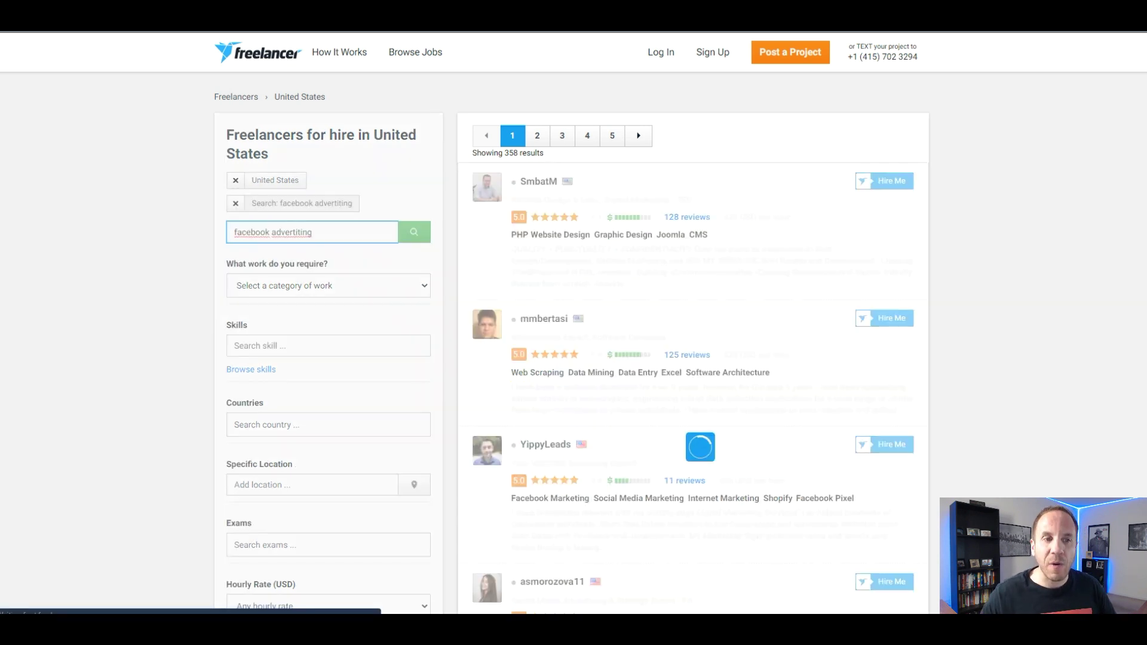
{"action": "double_click", "coordinate": [296, 233]}
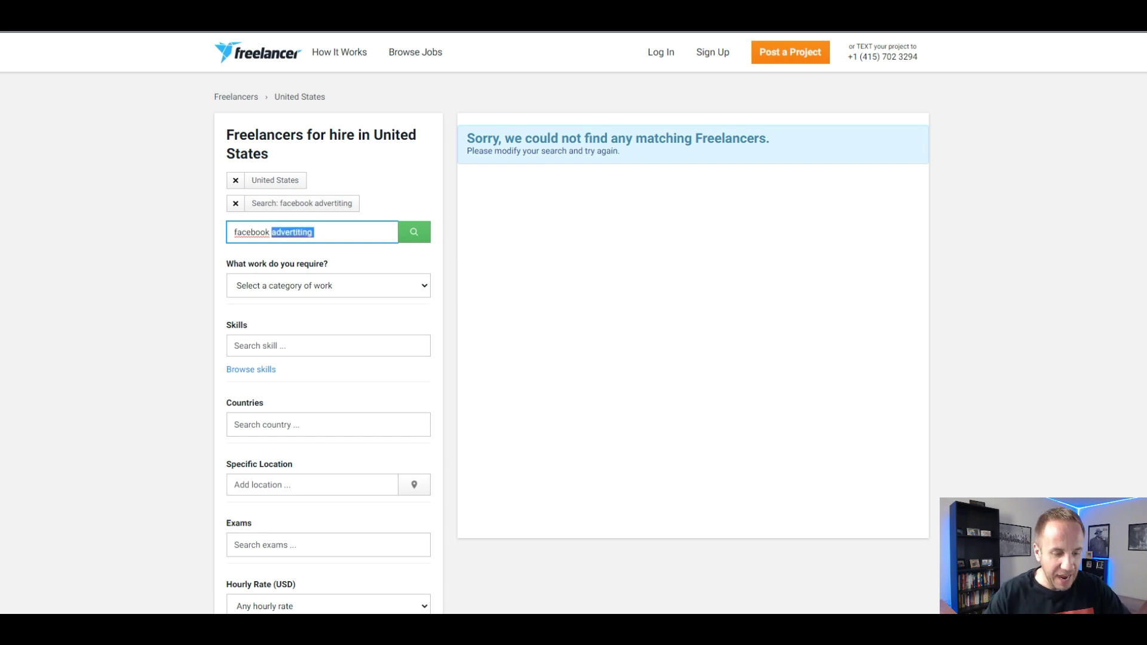
{"action": "type", "text": "advertising"}
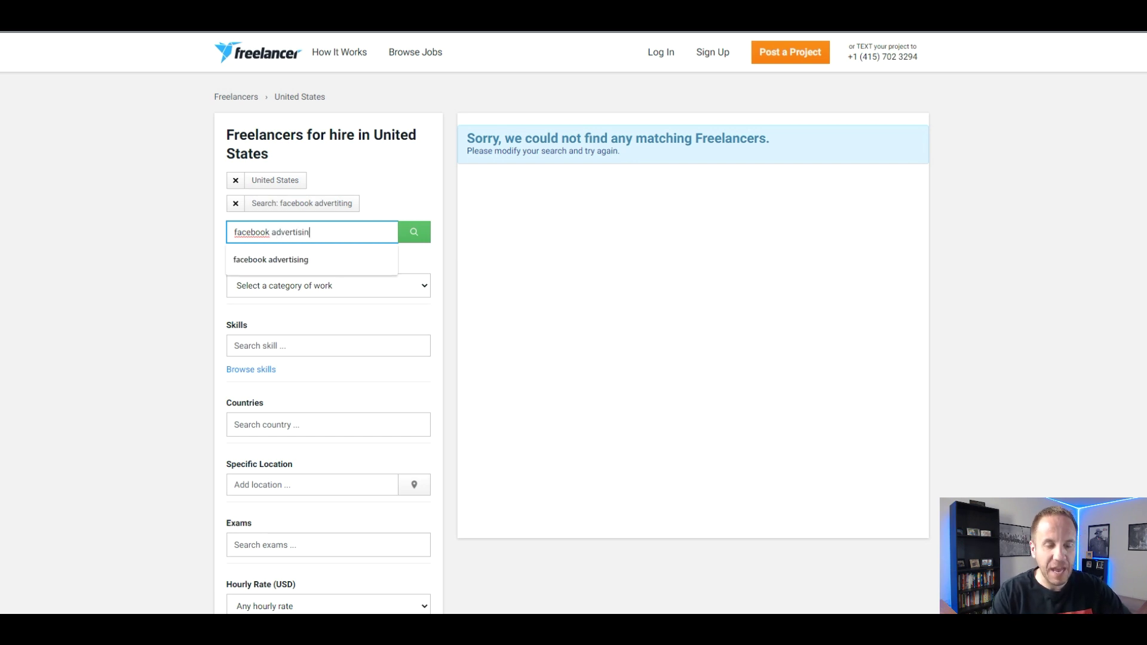
{"action": "key", "text": "Return"}
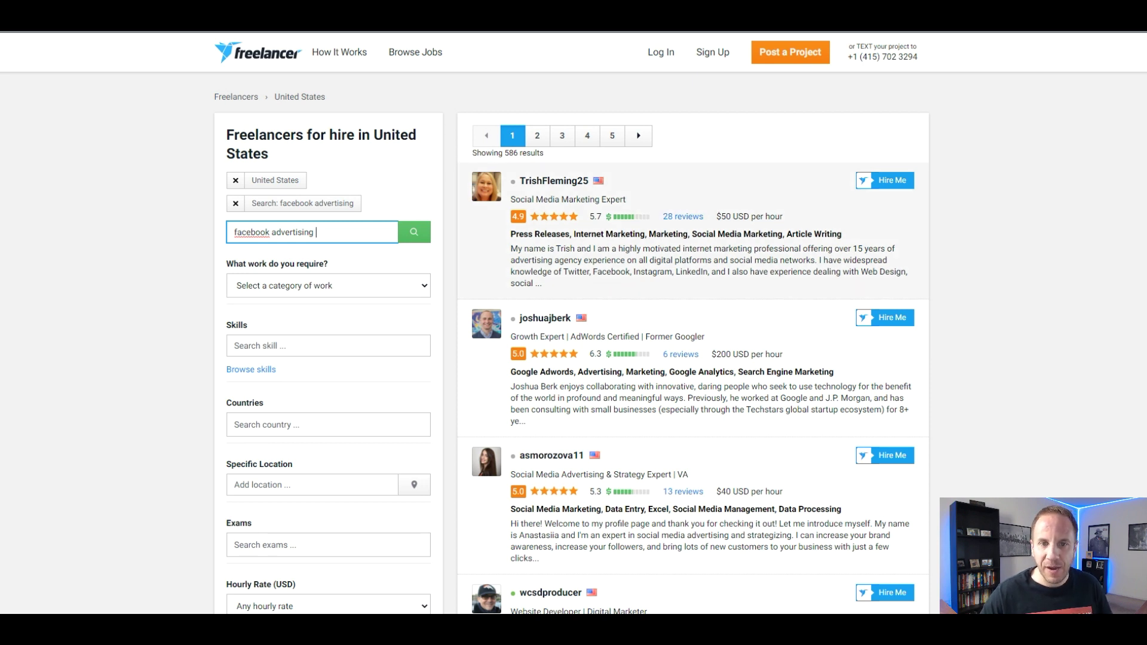
{"action": "scroll", "coordinate": [690, 358], "scroll_direction": "down", "scroll_amount": 1}
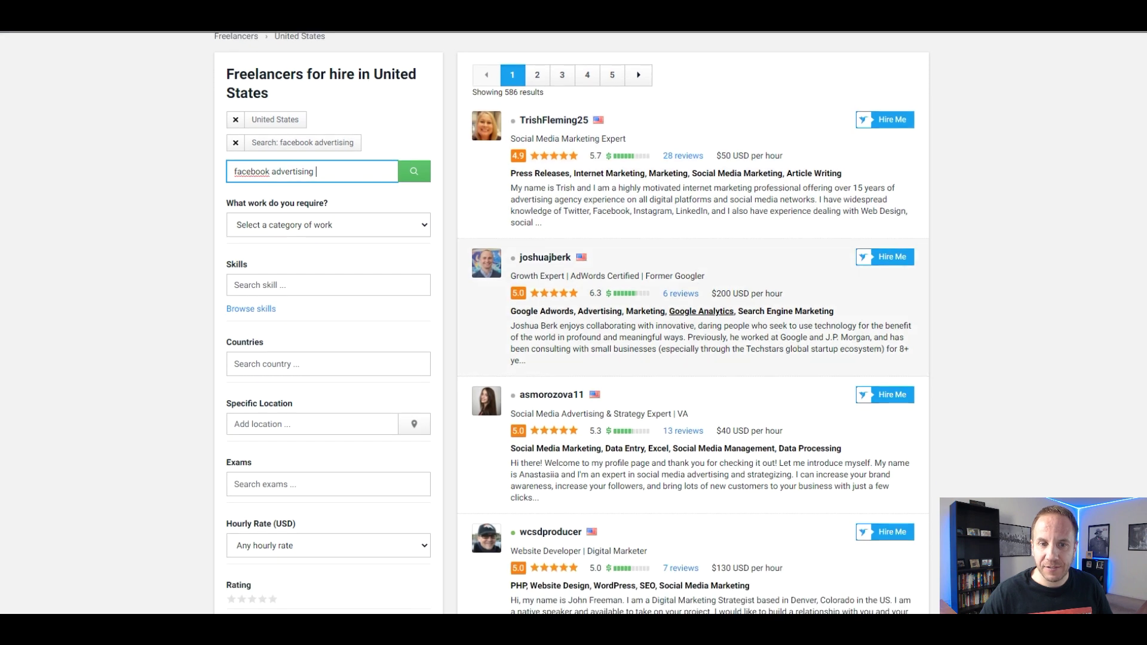
{"action": "scroll", "coordinate": [690, 358], "scroll_direction": "down", "scroll_amount": 3}
{"action": "scroll", "coordinate": [690, 359], "scroll_direction": "down", "scroll_amount": 2}
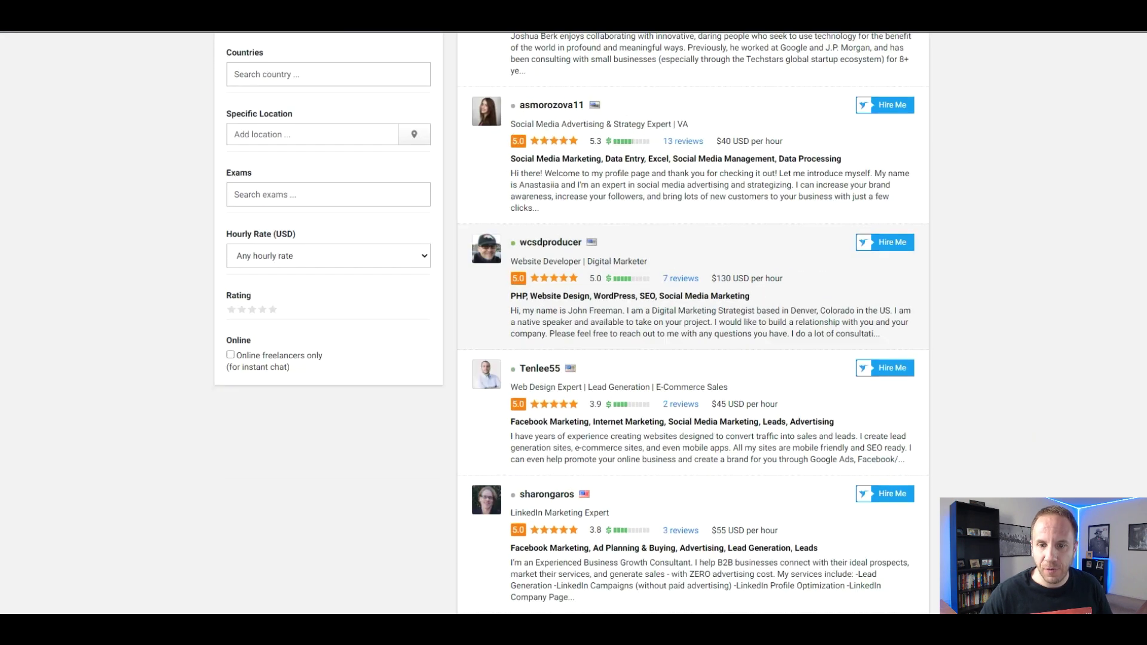
{"action": "scroll", "coordinate": [690, 358], "scroll_direction": "down", "scroll_amount": 2}
{"action": "scroll", "coordinate": [690, 358], "scroll_direction": "down", "scroll_amount": 1}
{"action": "scroll", "coordinate": [690, 359], "scroll_direction": "down", "scroll_amount": 1}
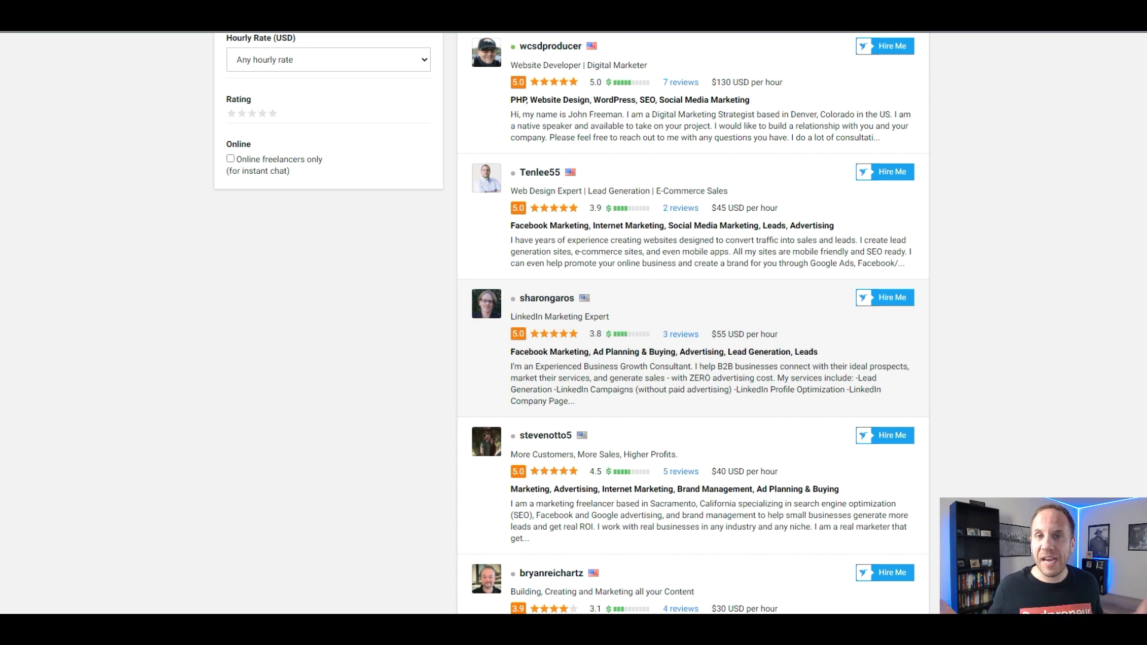
{"action": "scroll", "coordinate": [690, 359], "scroll_direction": "up", "scroll_amount": 1}
{"action": "scroll", "coordinate": [690, 358], "scroll_direction": "up", "scroll_amount": 2}
{"action": "scroll", "coordinate": [690, 359], "scroll_direction": "up", "scroll_amount": 2}
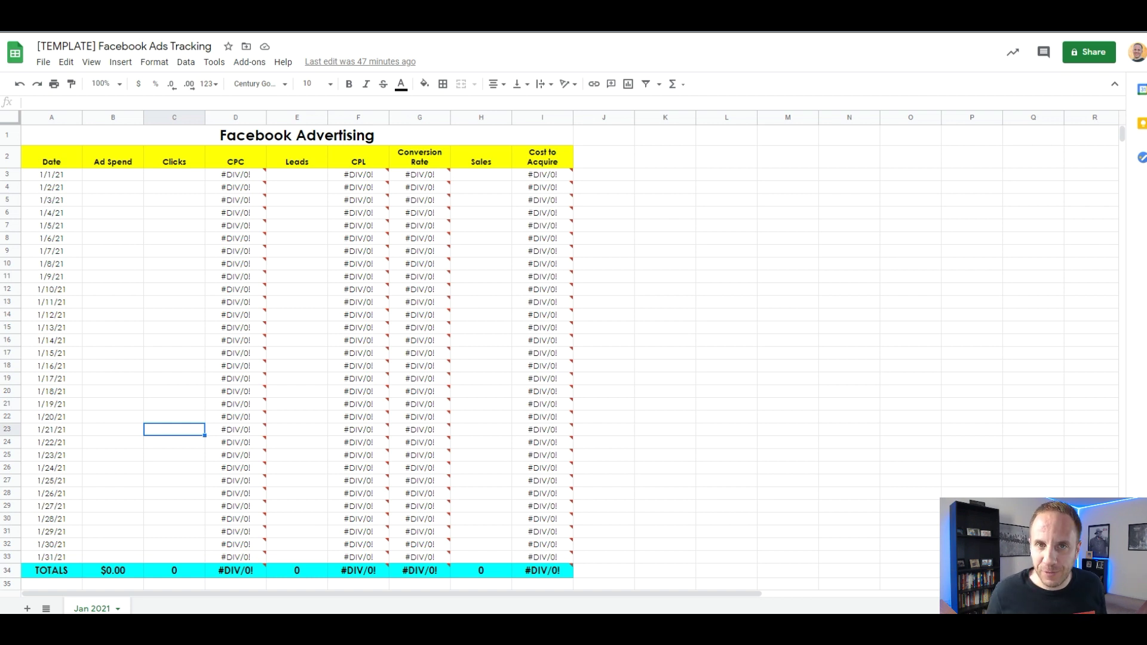
- Select cells in the Leads and Clicks columns of the Facebook Ads Tracking sheet
{"action": "left_click", "coordinate": [296, 238]}
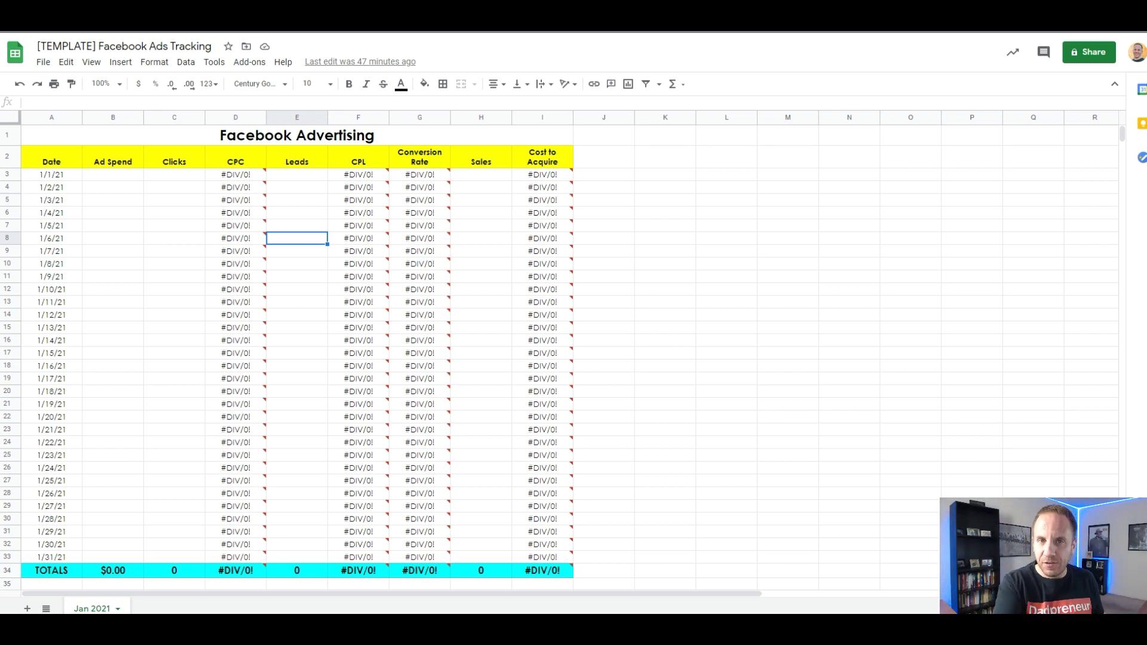
{"action": "left_click", "coordinate": [175, 263]}
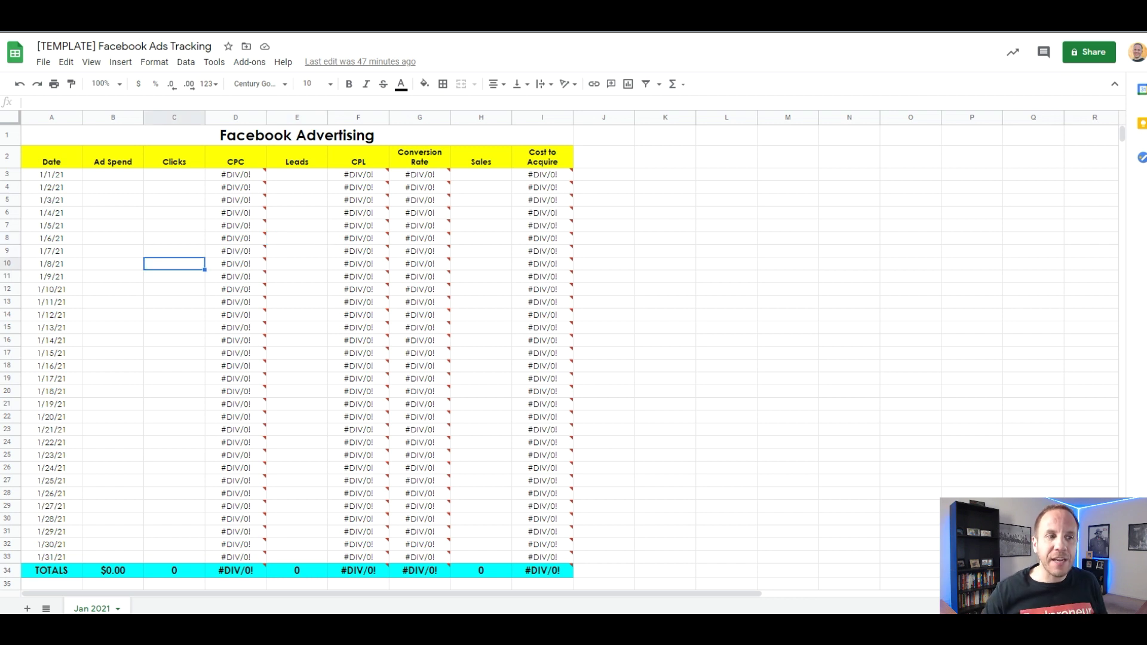